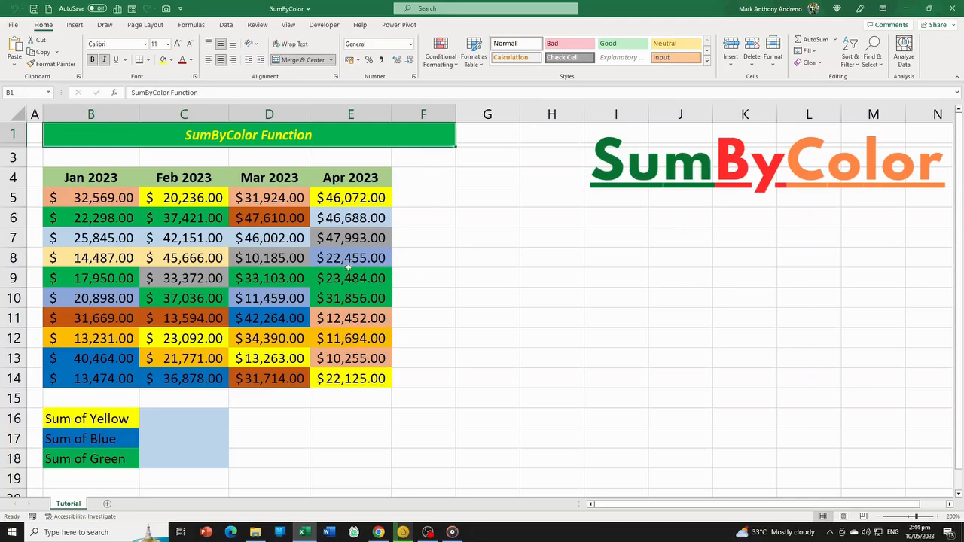
Step: Examine the monthly values and cell fill colours in the Jan–Apr 2023 table, B4:E14
left_click_drag(100, 197, 339, 374)
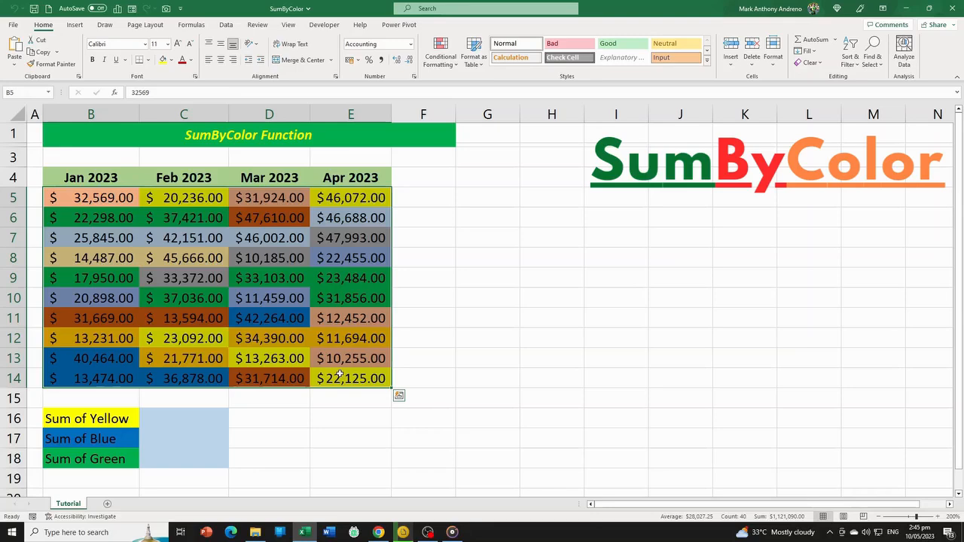
left_click(483, 269)
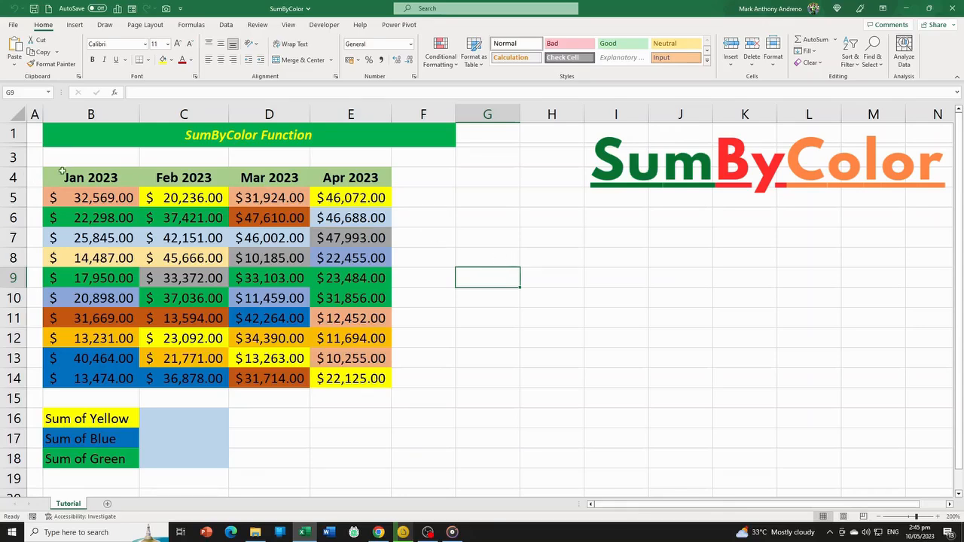
left_click_drag(61, 170, 390, 385)
left_click(200, 201)
left_click(324, 203)
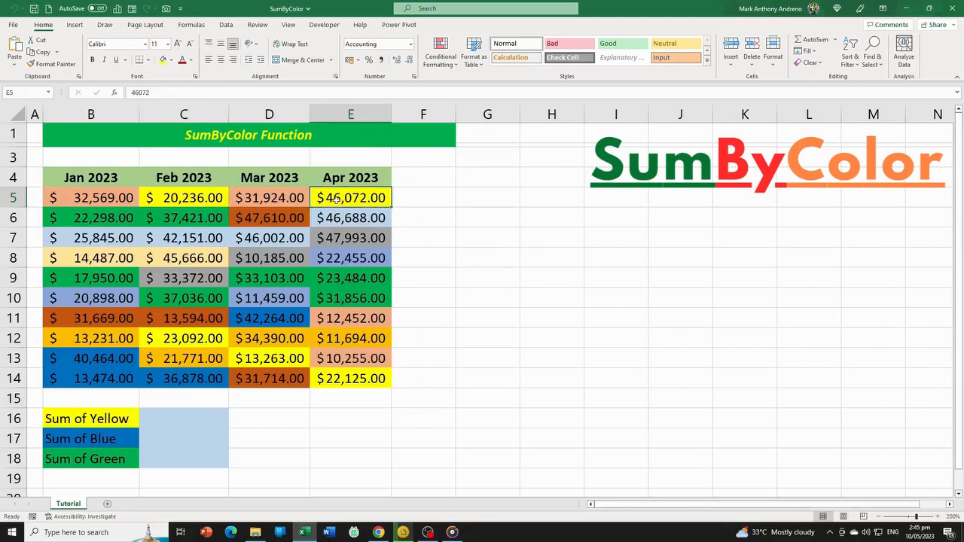
left_click(349, 220)
left_click(216, 238)
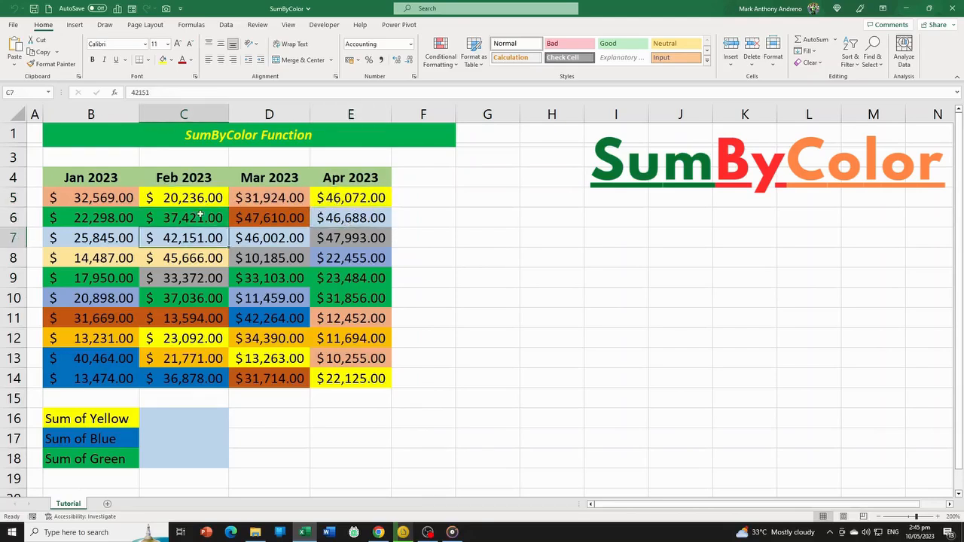
left_click(240, 265)
left_click(270, 284)
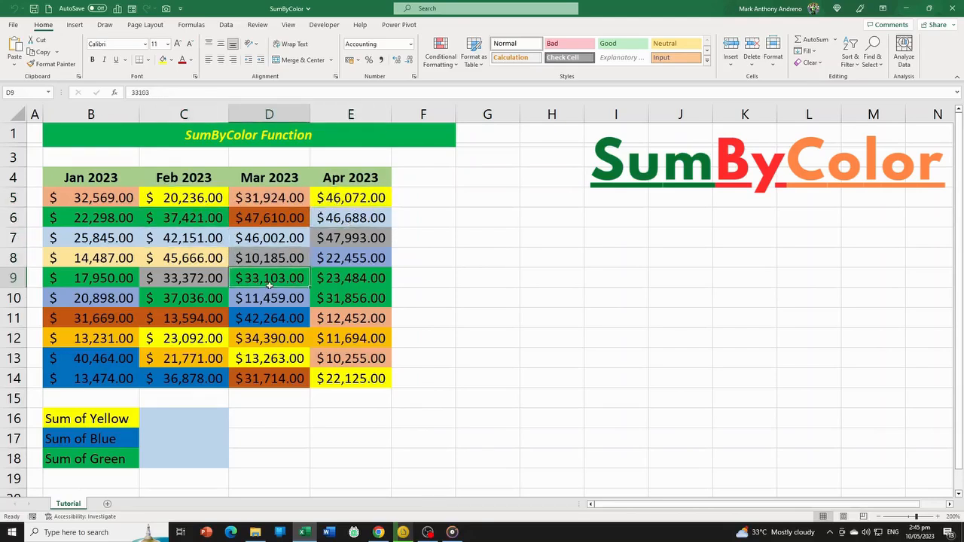
left_click(175, 416)
type("=su")
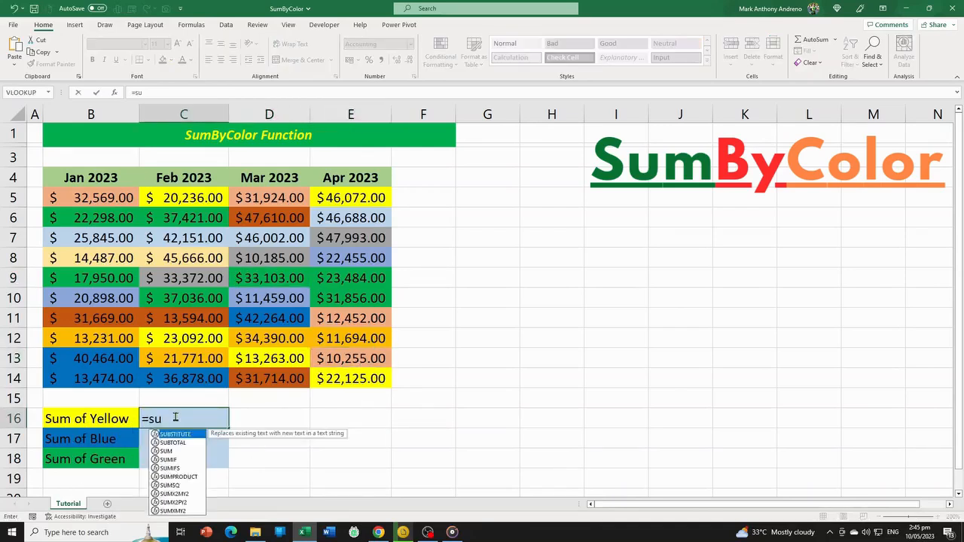
type("mbycolor")
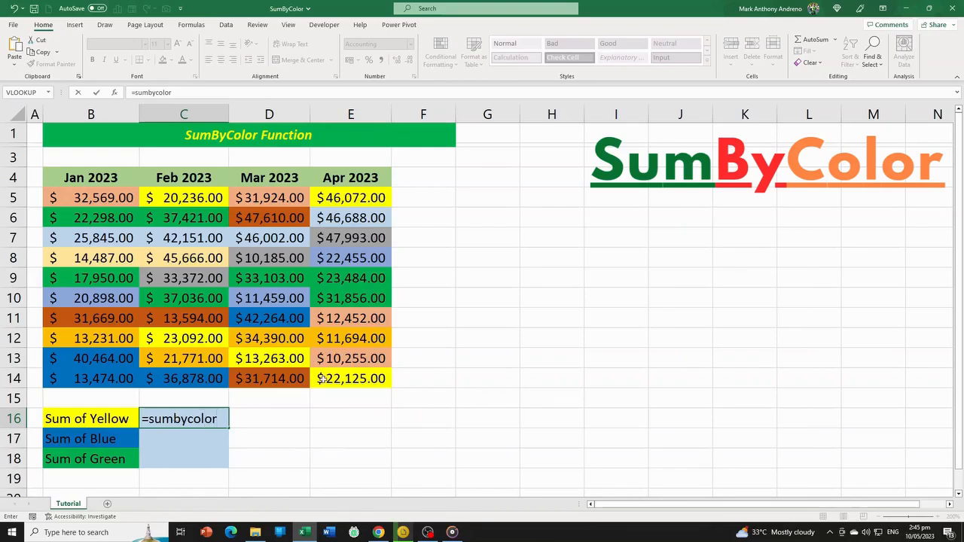
key("Escape")
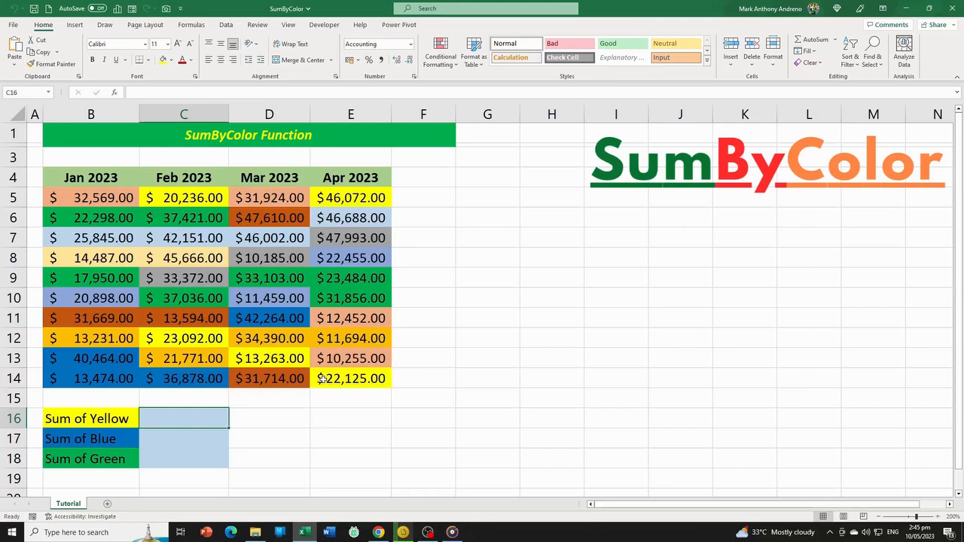
Step: Open the Visual Basic editor and insert a new module into the SumByColor workbook
left_click(435, 194)
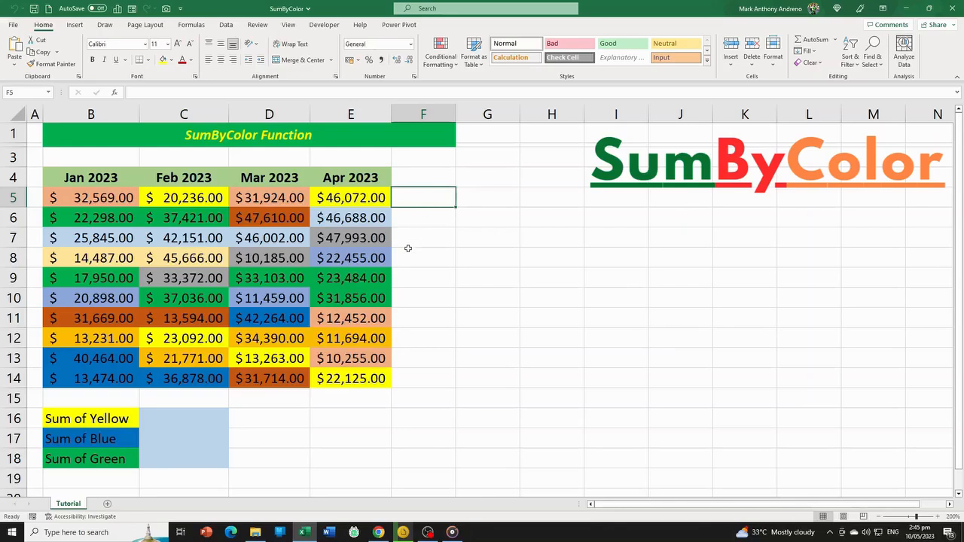
left_click(324, 26)
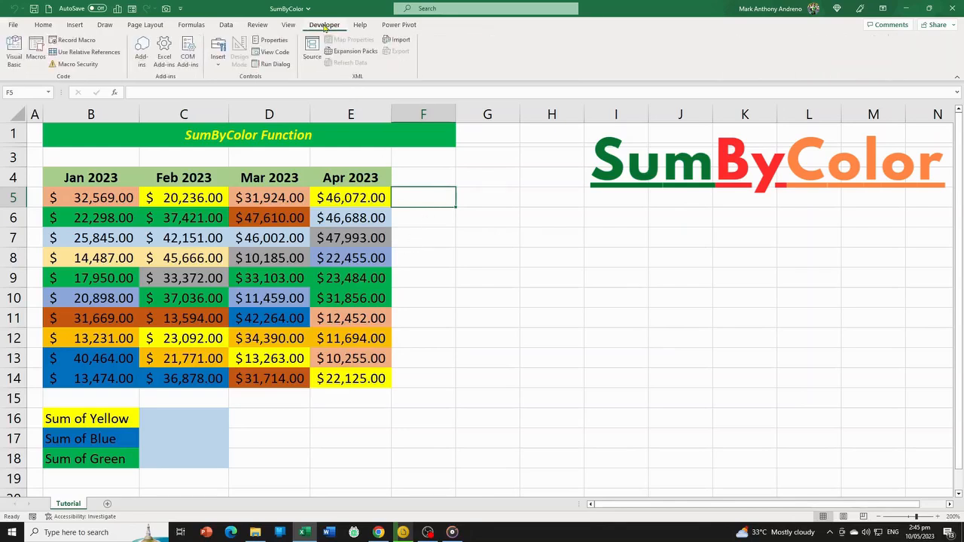
left_click(14, 53)
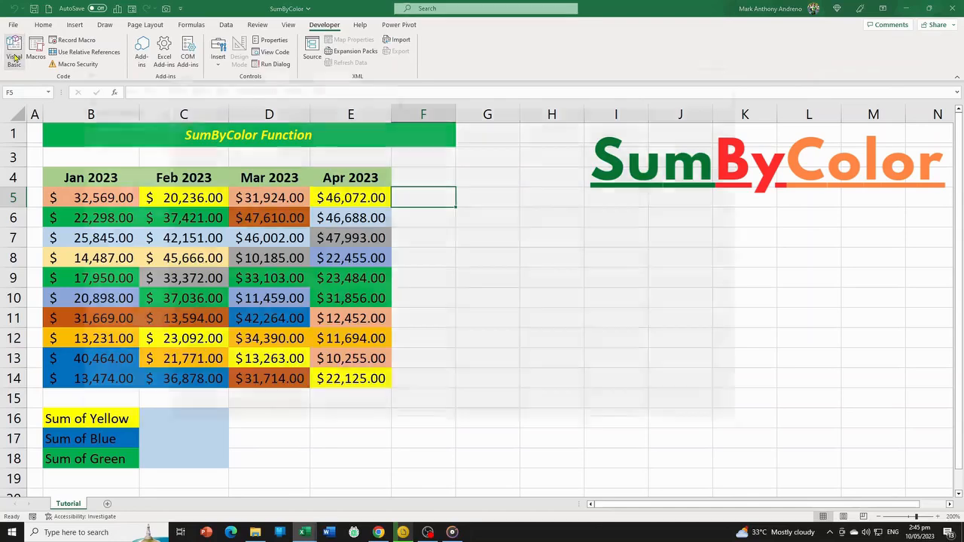
left_click(142, 84)
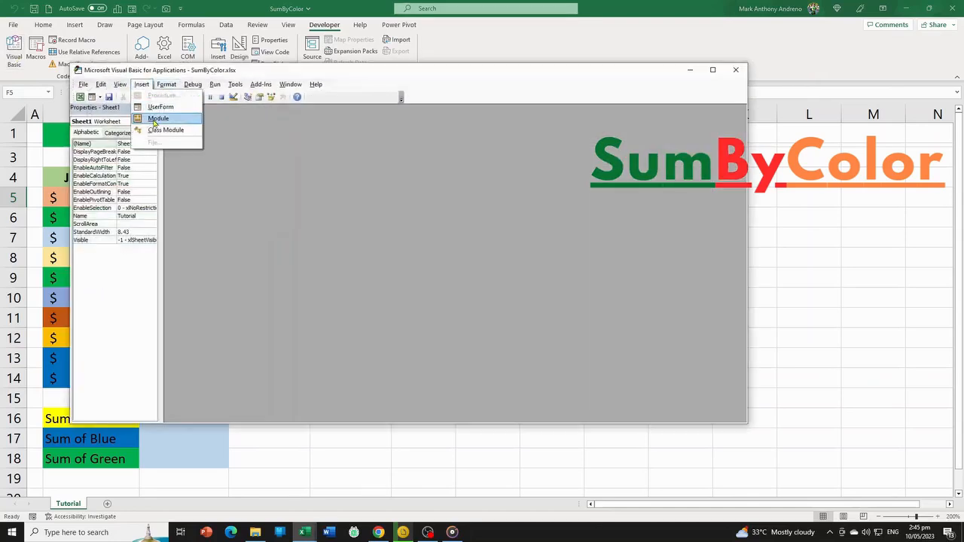
left_click(153, 120)
Step: Add a SumByColor(CellColor, SumRange) function that totals cells matching CellColor's interior ColorIndex, save as a macro-free workbook and close the editor
type("Function SumByColor(CellColor As Range, SumRange As Range) As Double     Dim ColIndex As Integer     Dim Total As Double     ColIndex = CellColor.Interior.ColorIndex     For Each cell In SumRange         If cell.Interior.ColorIndex = ColIndex Then             Total = Total + cell.Value         End If     Next cell     SumByColor = Total End Function")
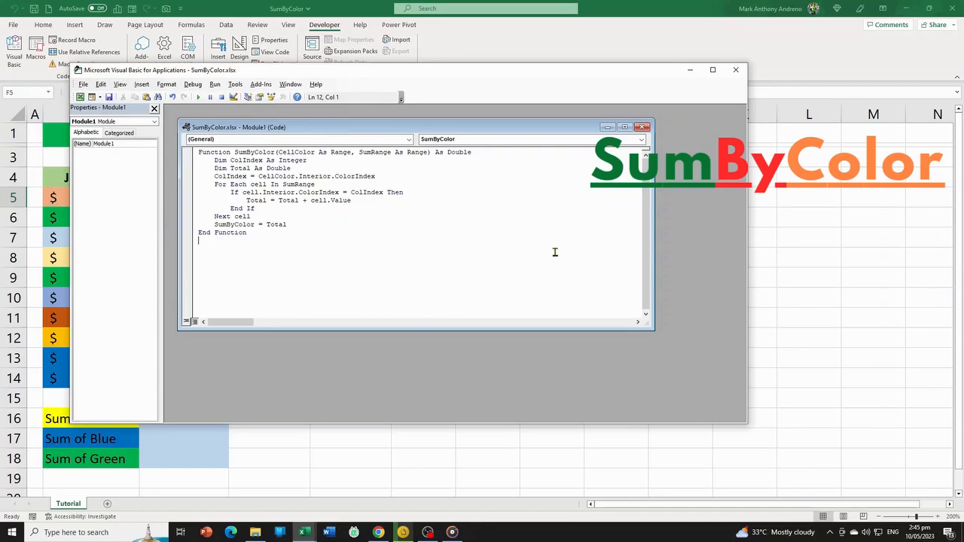
key("ctrl+s")
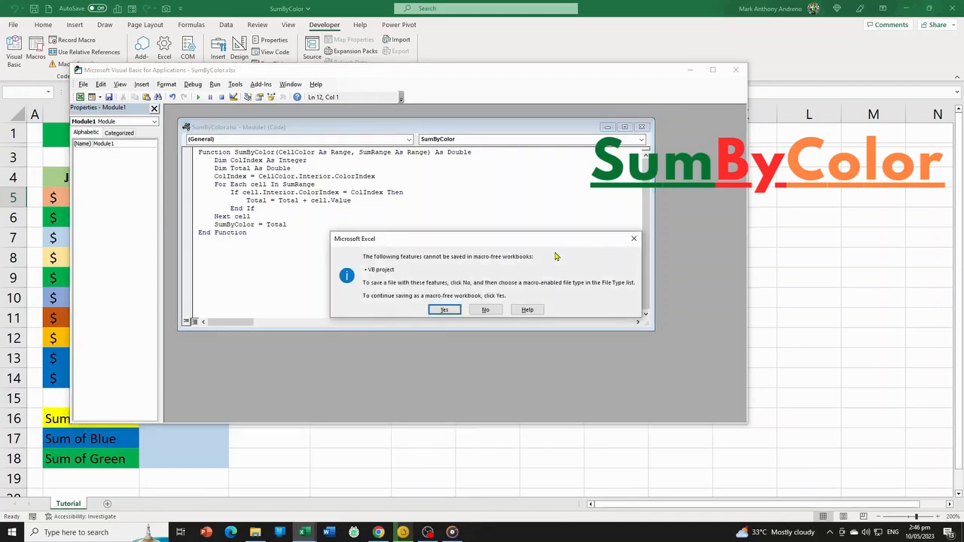
left_click(394, 272)
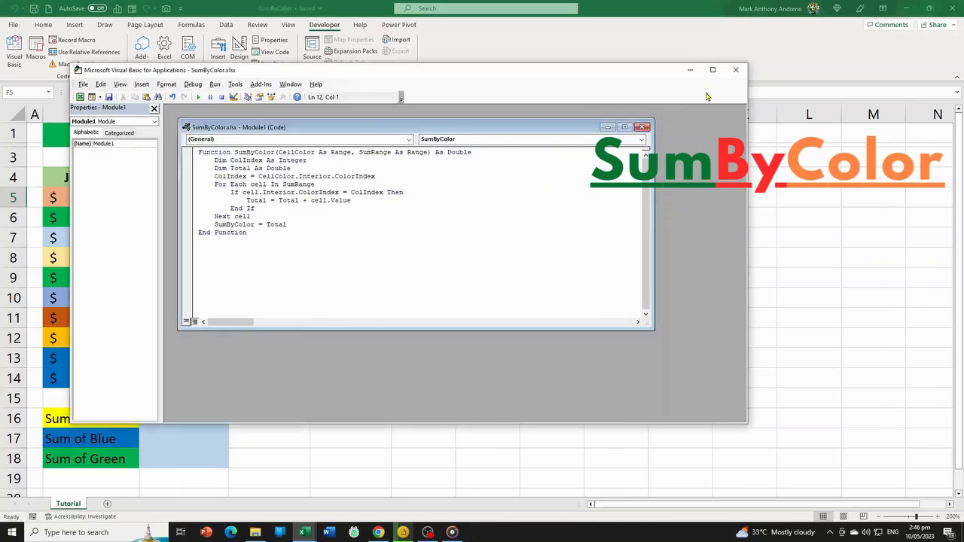
left_click(736, 69)
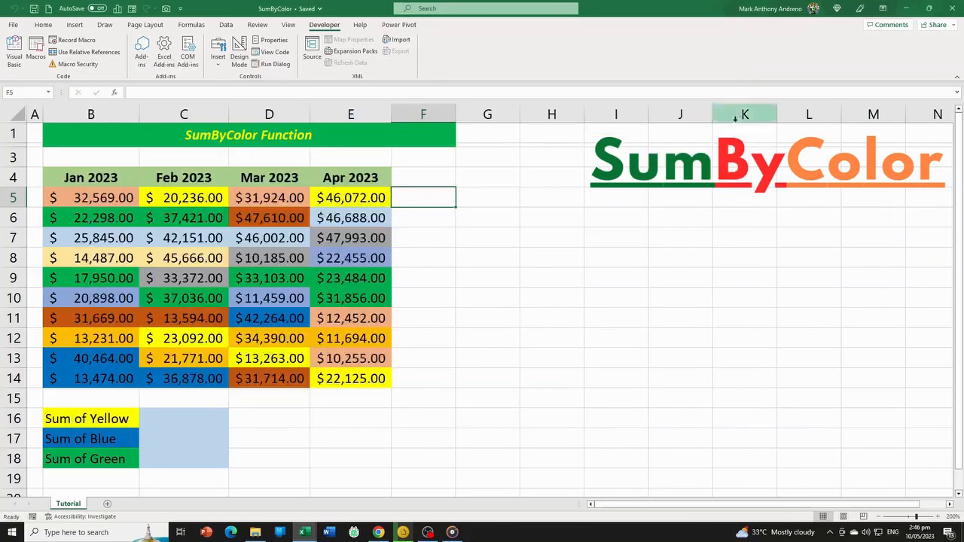
Step: Examine the cells sharing a fill colour across B5:E14 and the coloured sum labels in B16:B18
left_click(333, 422)
left_click(185, 417)
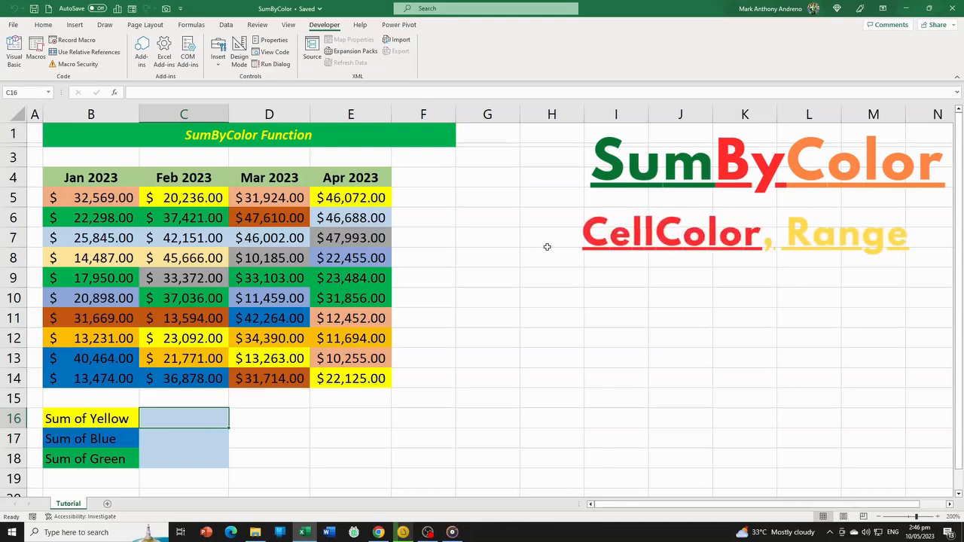
left_click(104, 198)
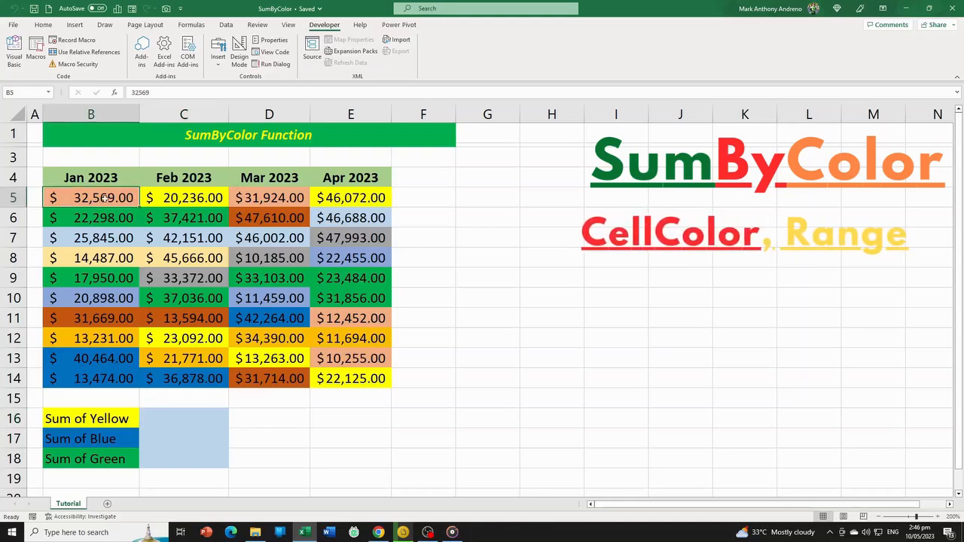
left_click_drag(103, 177, 352, 378)
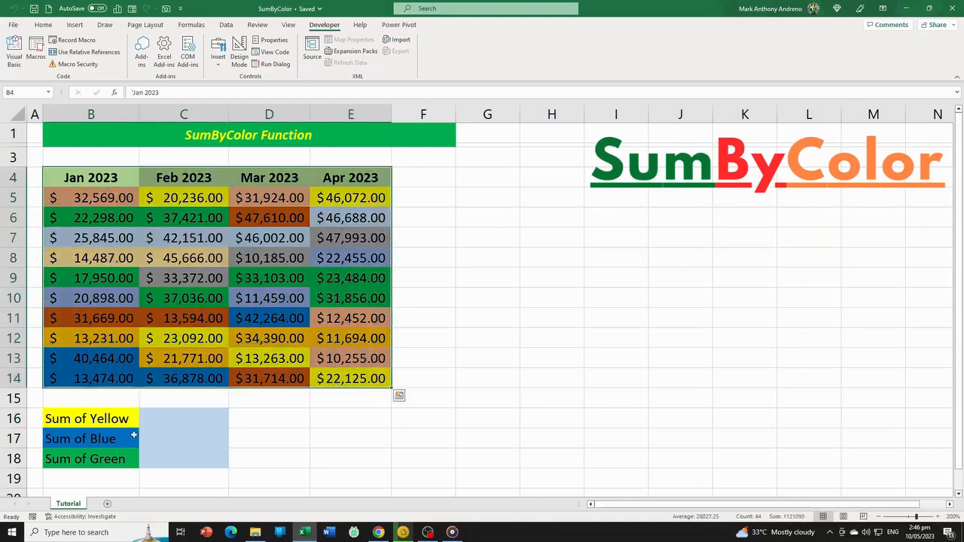
left_click(89, 197)
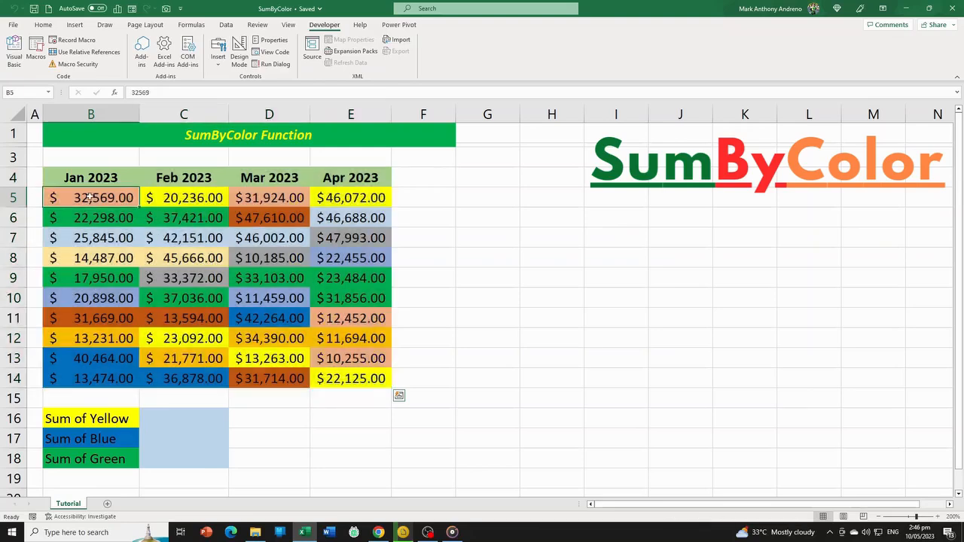
left_click(269, 197)
left_click(345, 322)
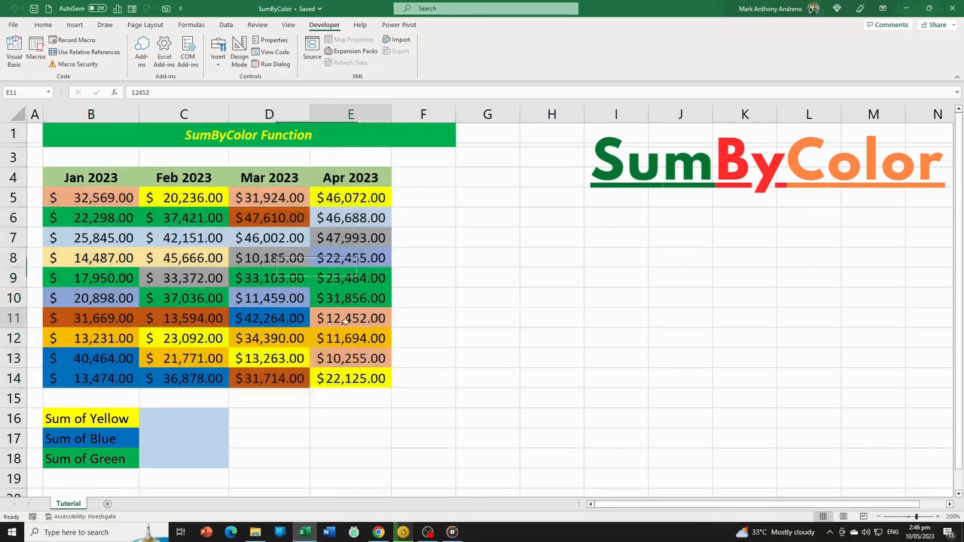
left_click(354, 361)
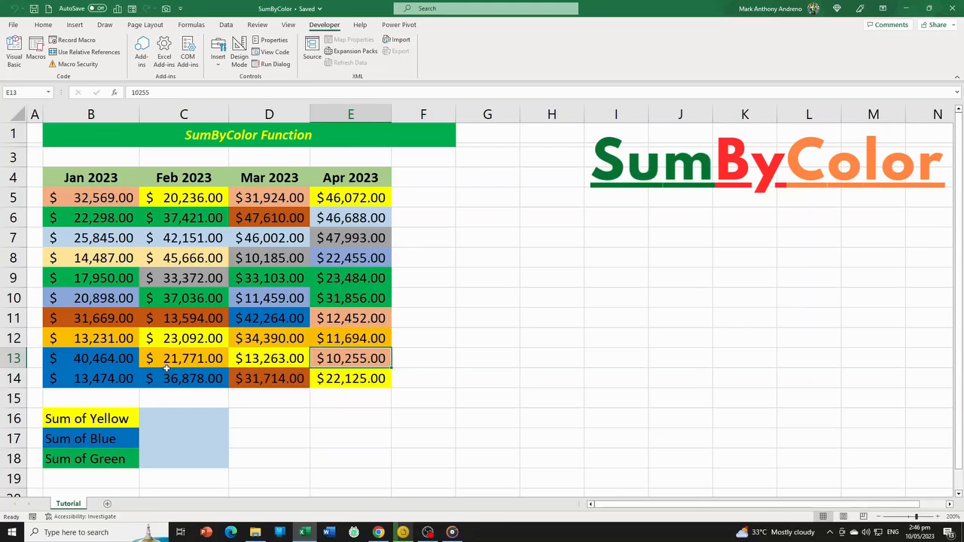
left_click_drag(77, 202, 348, 382)
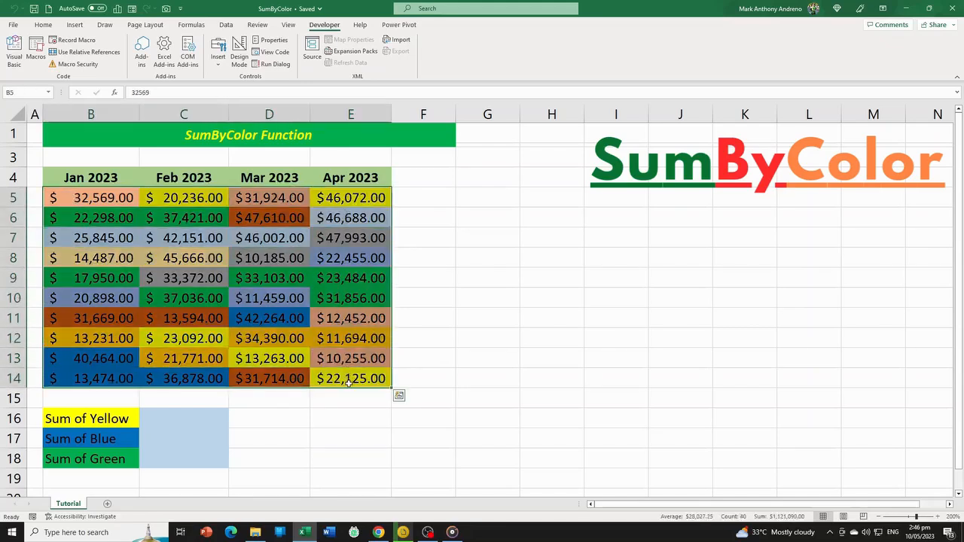
left_click(212, 415)
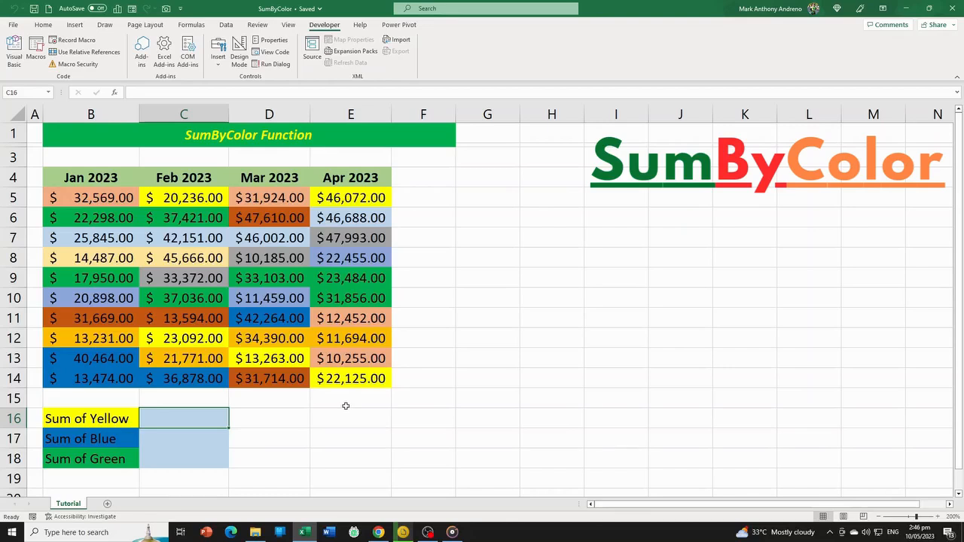
left_click(114, 416, "ctrl")
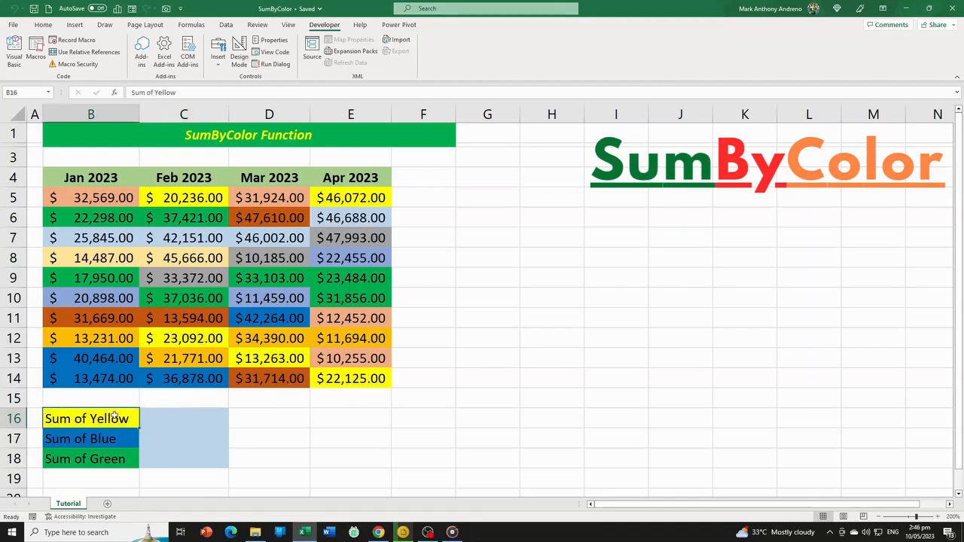
left_click(103, 442, "ctrl")
left_click(113, 459, "ctrl")
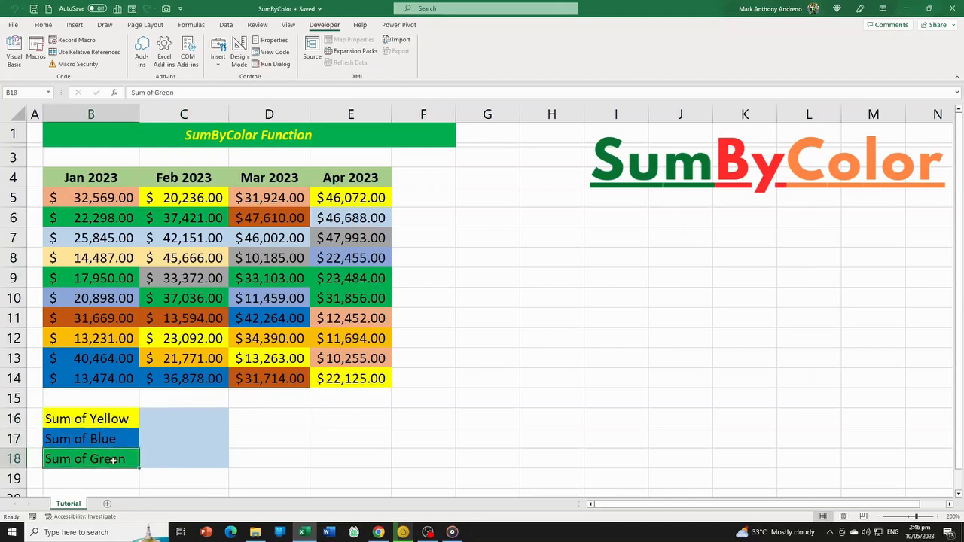
Step: Enter =sumbycolor(C5,B5:E14) in C16 to total the yellow cells
left_click(183, 418)
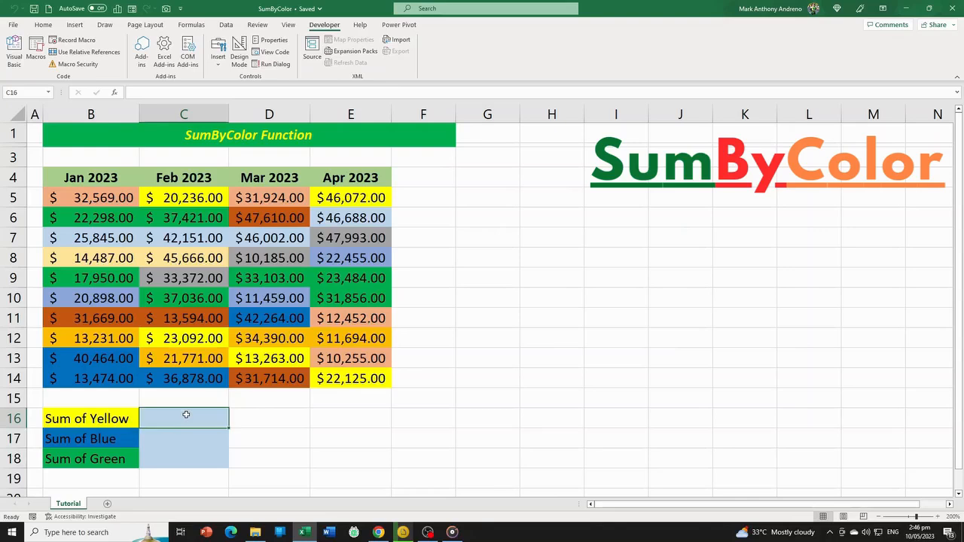
type("=sum")
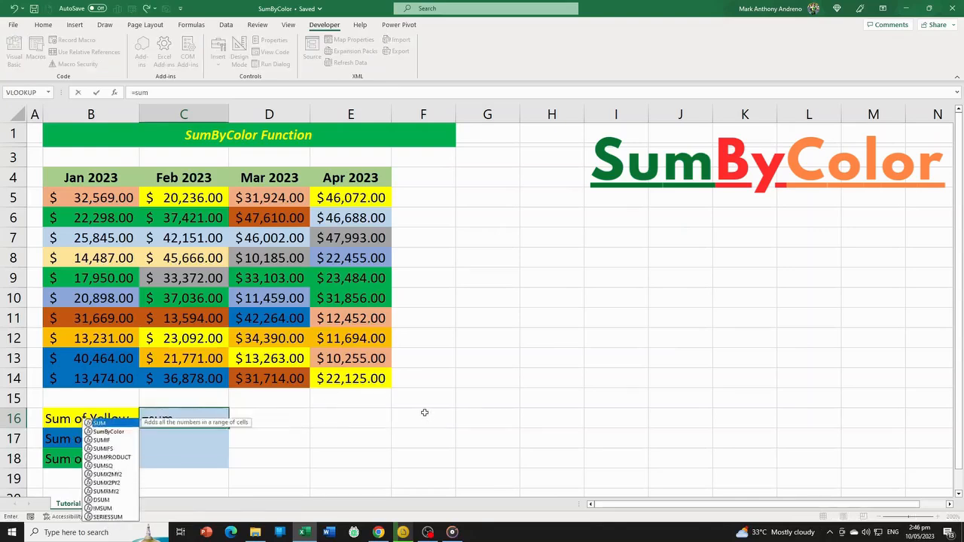
type("bycolor(")
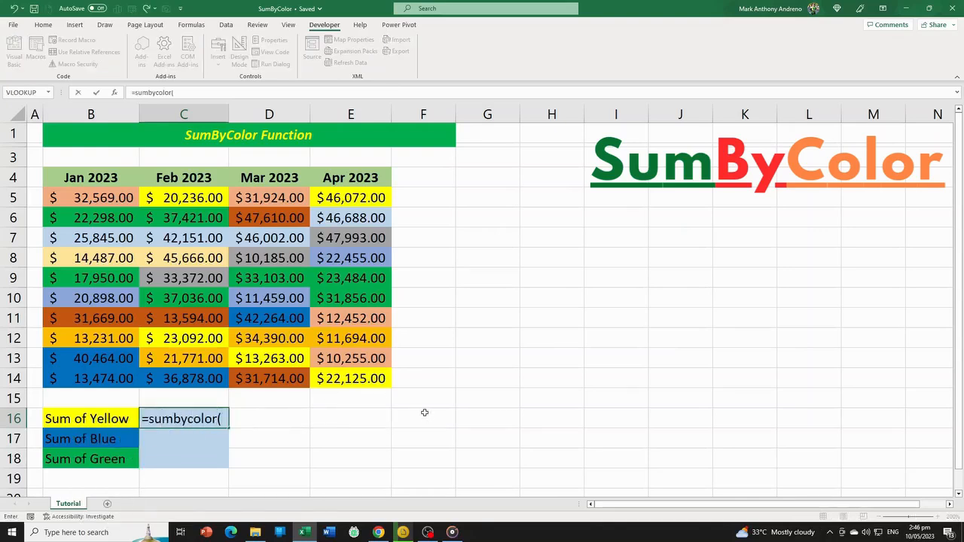
left_click(179, 197)
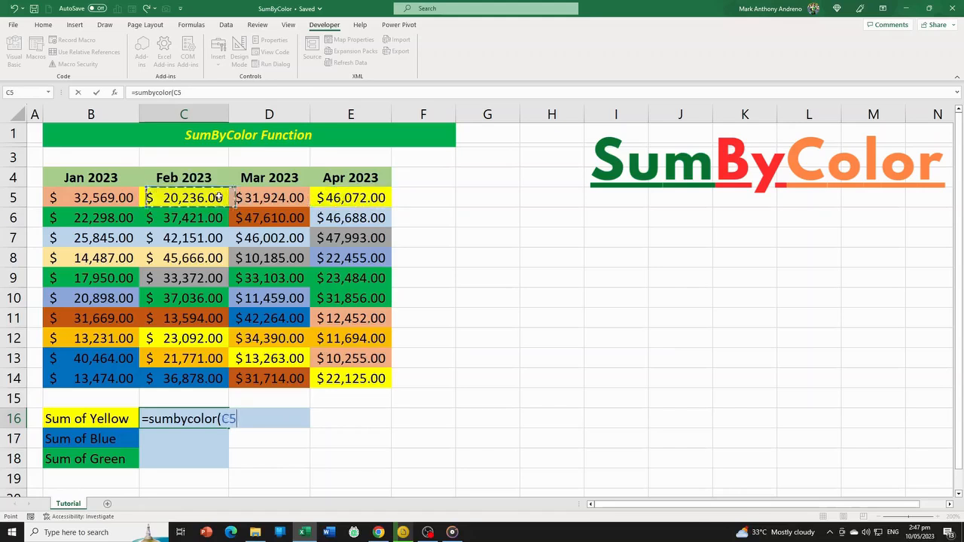
type(",")
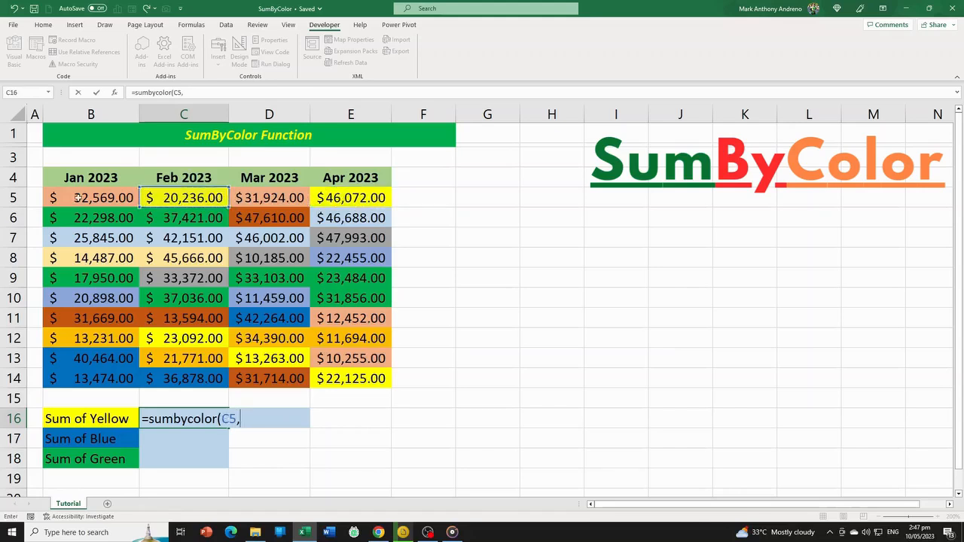
left_click_drag(78, 197, 350, 378)
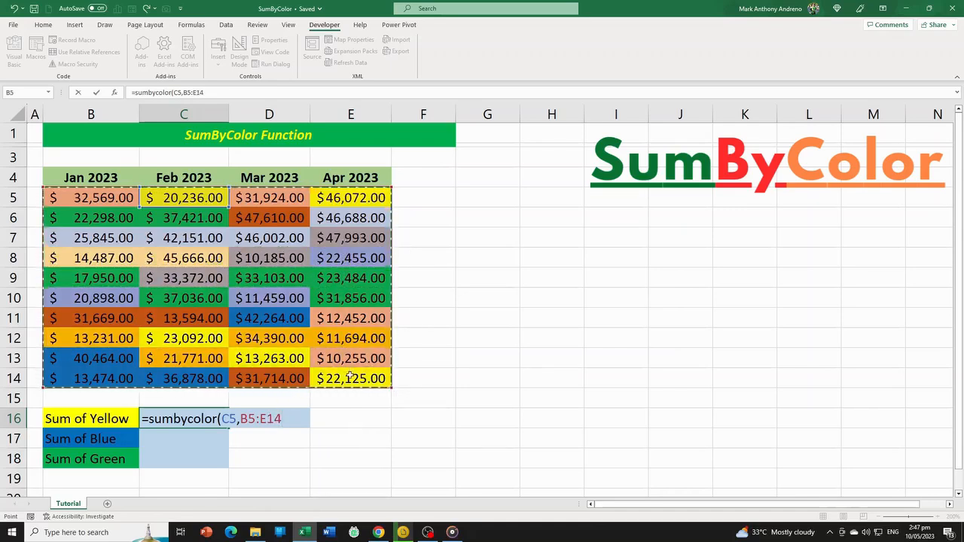
type(")")
key("Return")
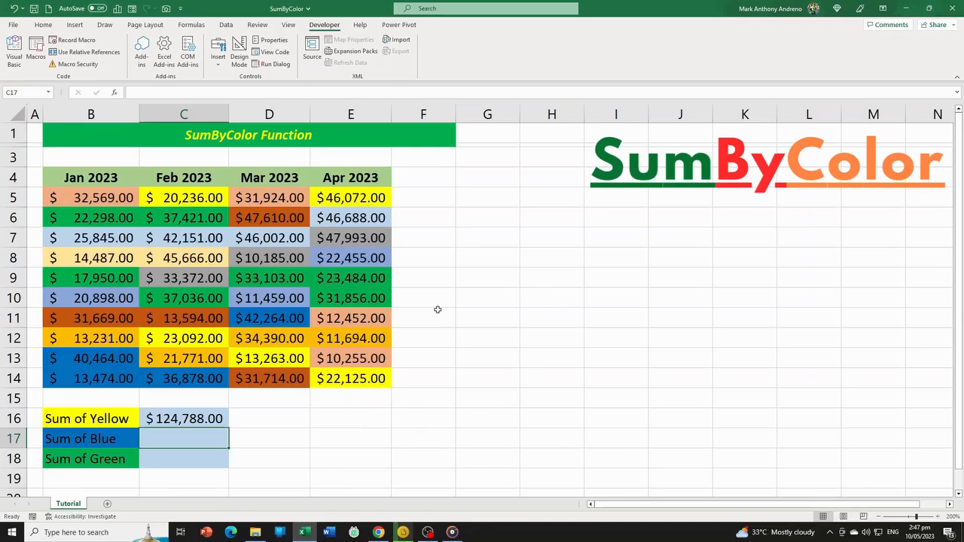
Step: Enter =C5+E5+C12+D13+E14 in D16 and compare this manual sum with the yellow total in C16
left_click(198, 197)
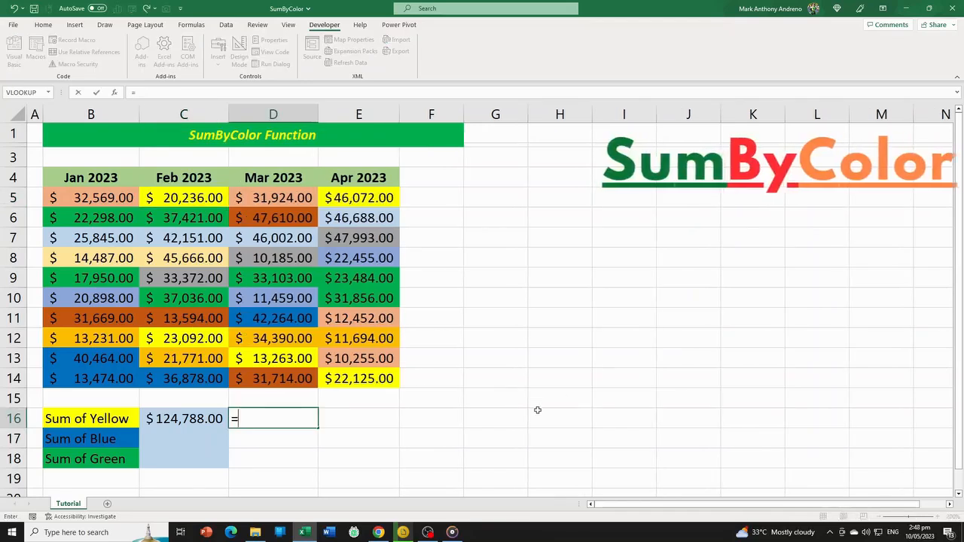
left_click(185, 197)
type("+")
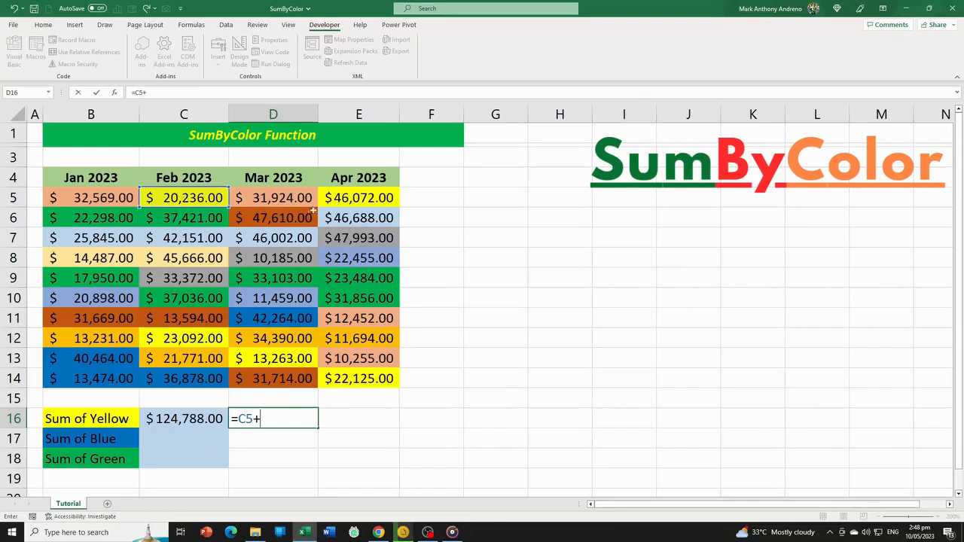
left_click(349, 199)
type("+")
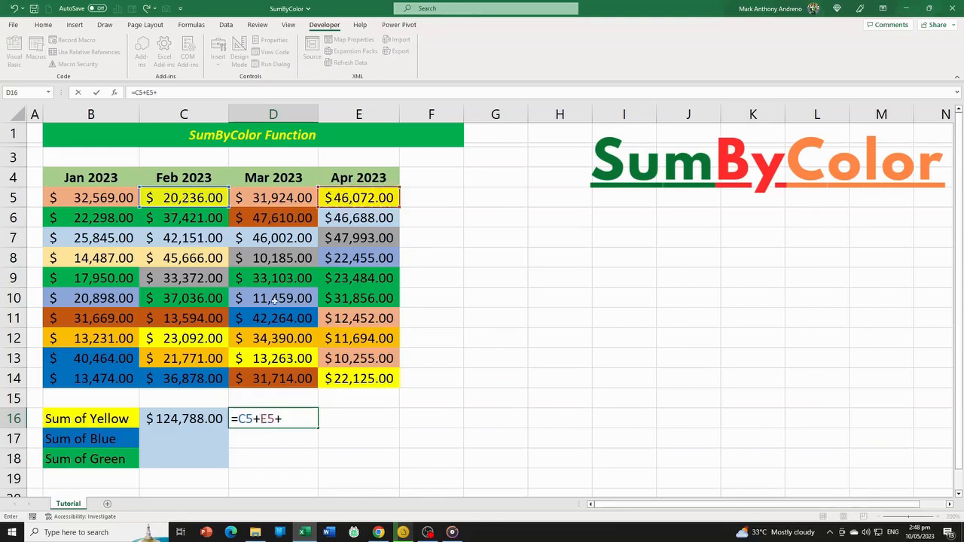
left_click(207, 340)
type("+")
left_click(294, 359)
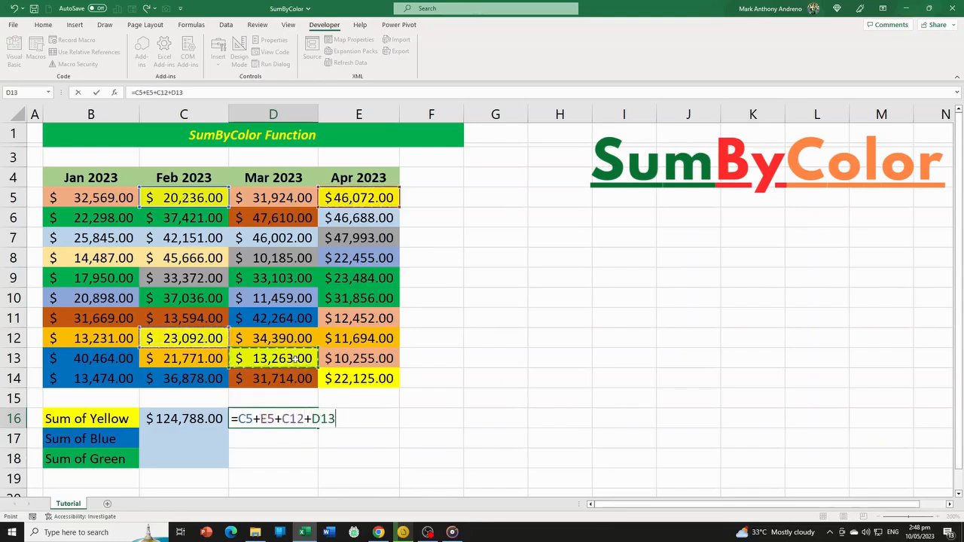
type("+")
left_click(351, 377)
key("Return")
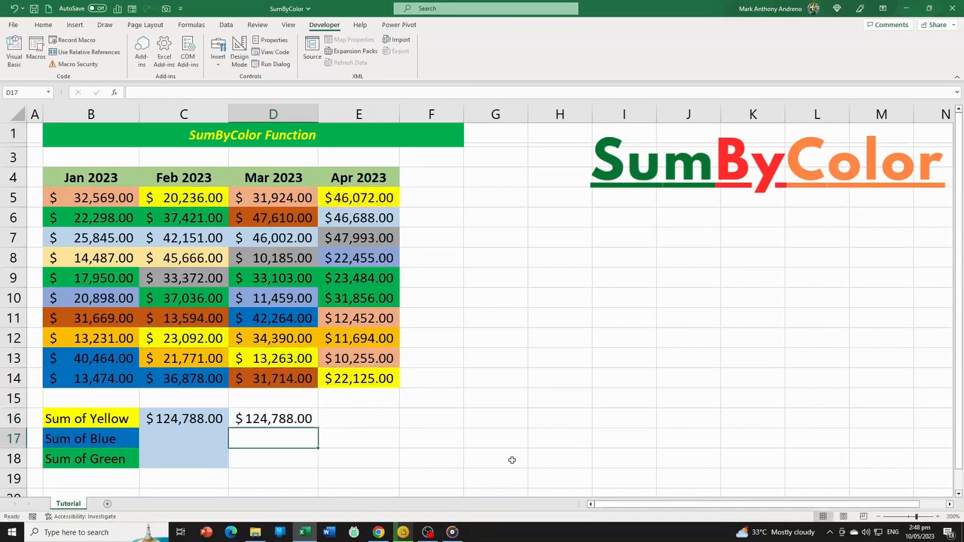
left_click(179, 420)
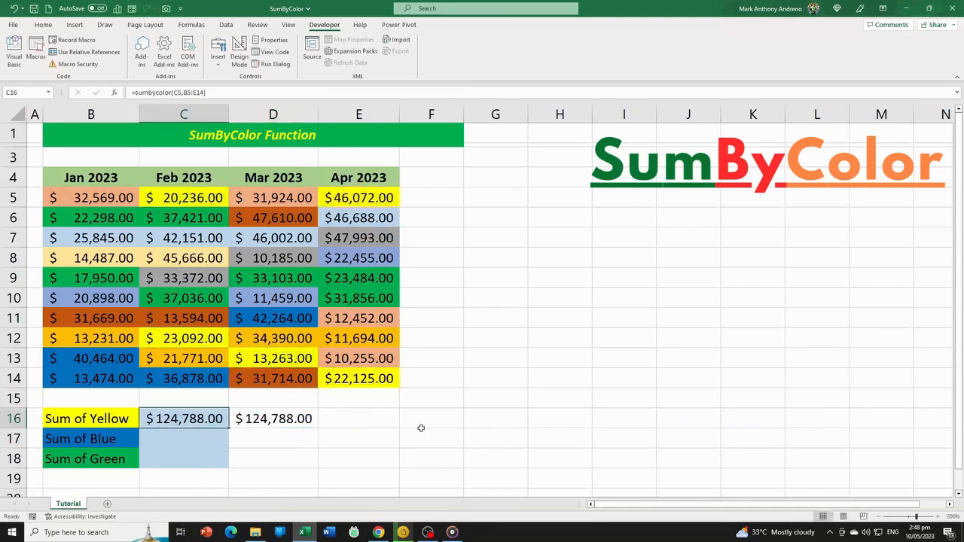
left_click(301, 419)
Step: Enter =sumbycolor(B13,B5:E14) in C17 to total the blue cells
left_click(179, 436)
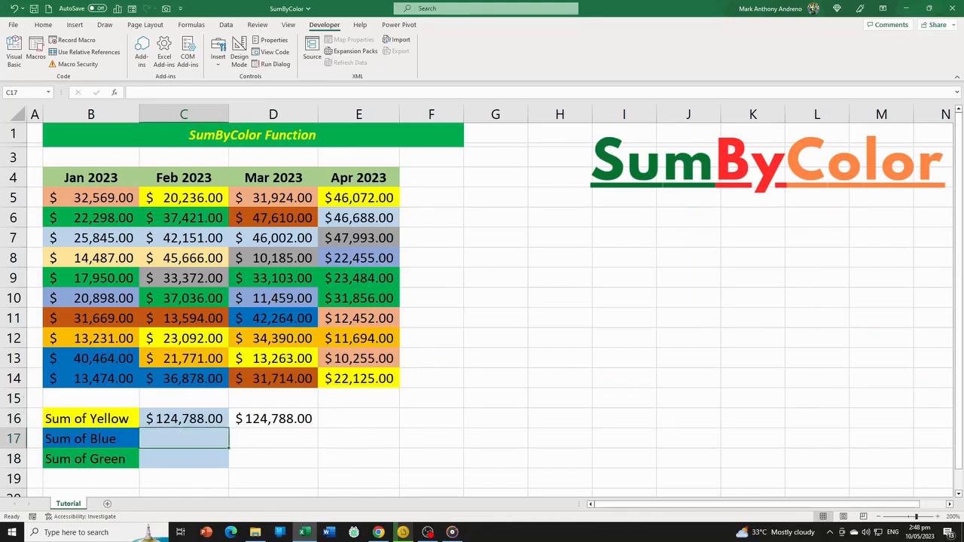
type("=sumbycolor(")
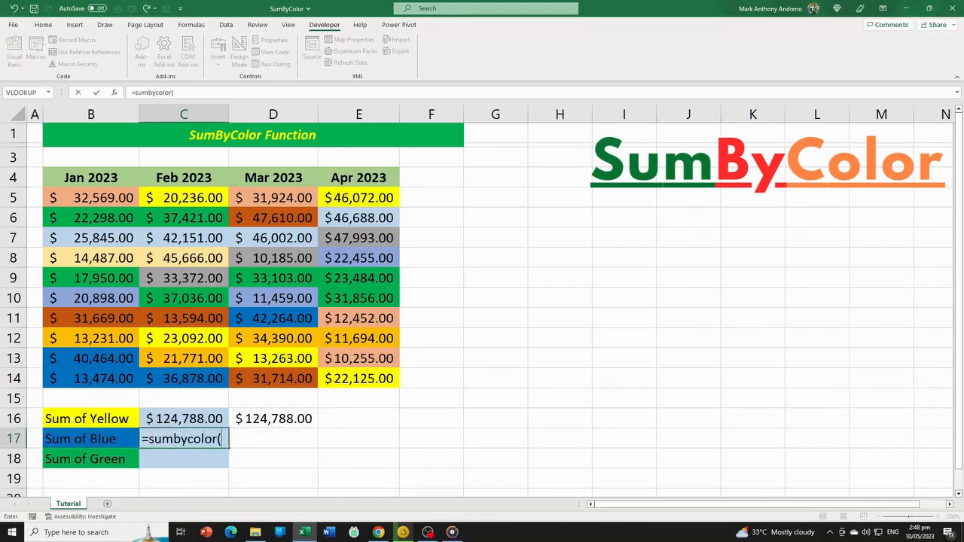
left_click(69, 356)
type(",")
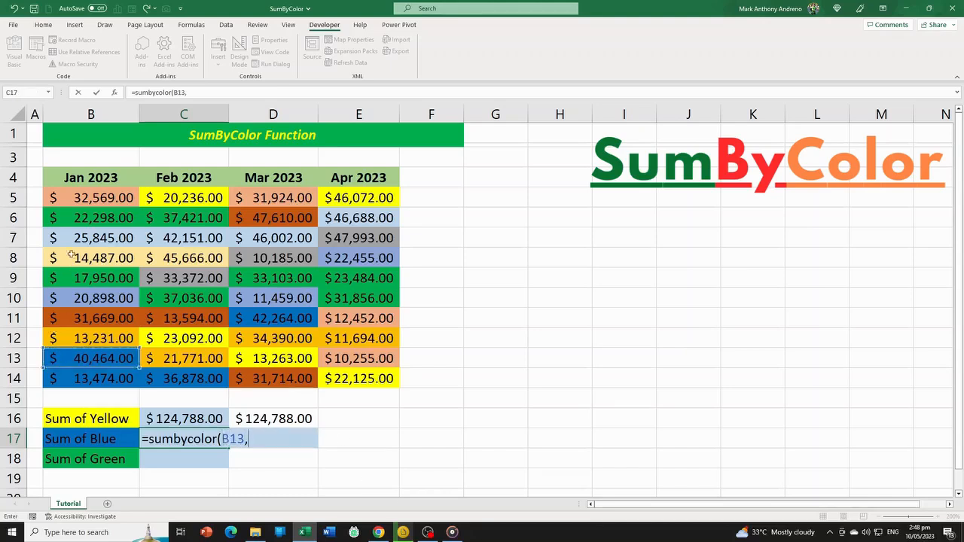
left_click_drag(59, 198, 385, 379)
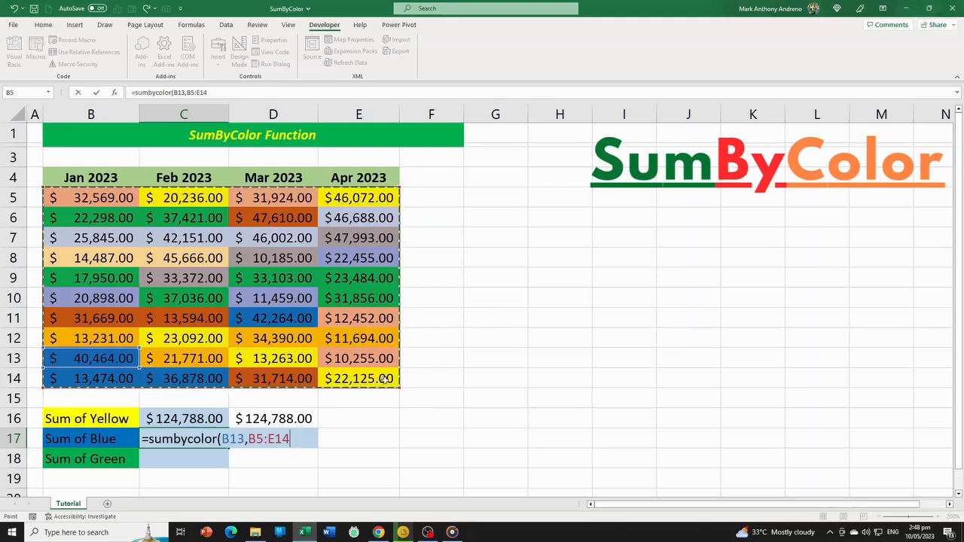
type(")")
key("Return")
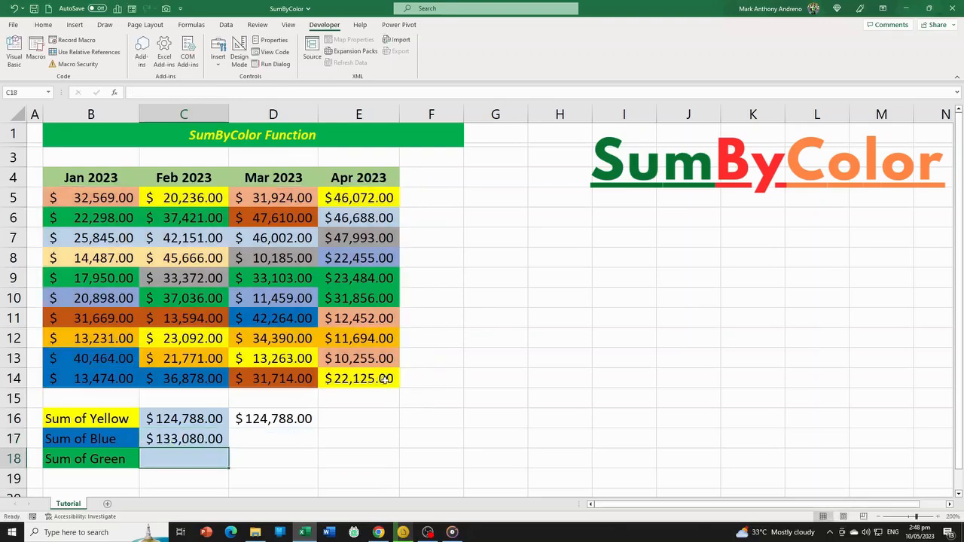
Step: Enter =sumbycolor(B9,B5:E14) in C18 to total the green cells
type("=")
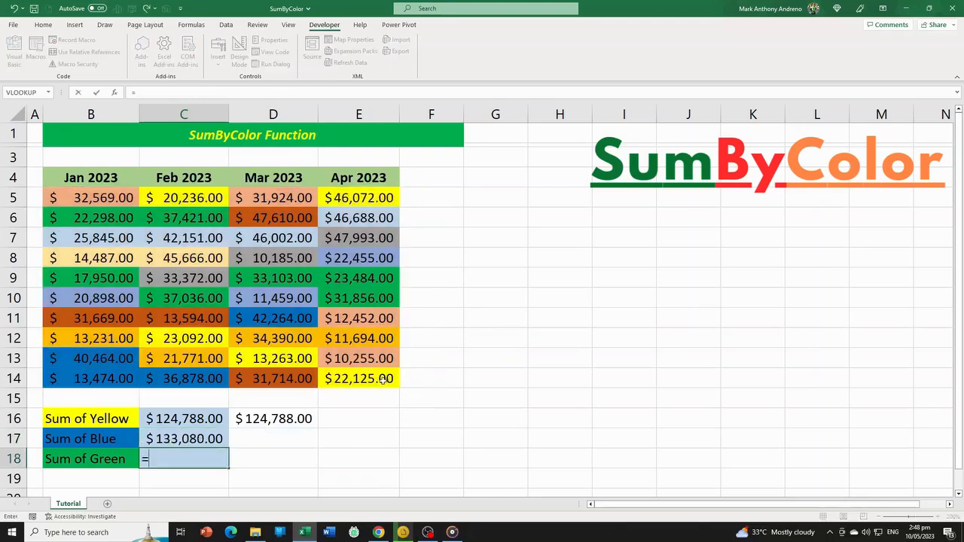
type("sum")
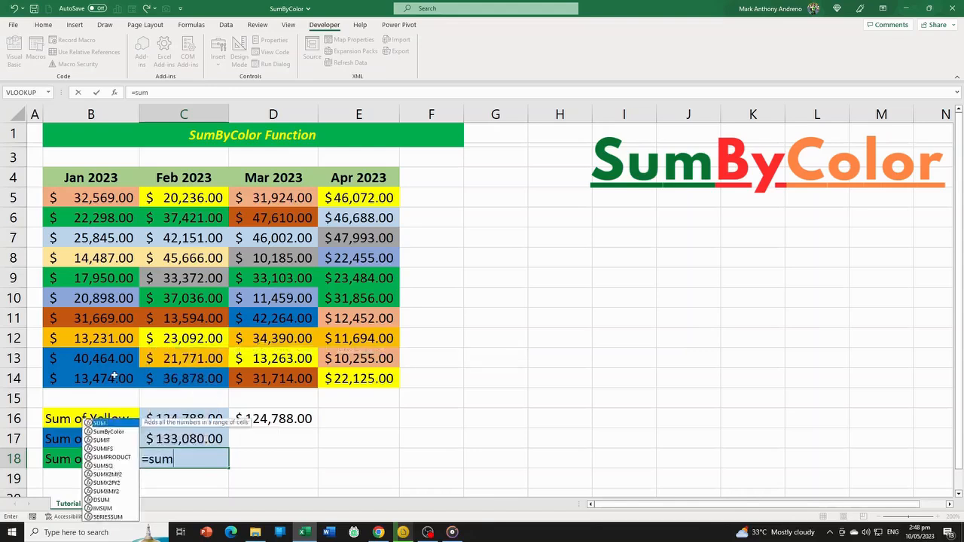
type("bycolor(")
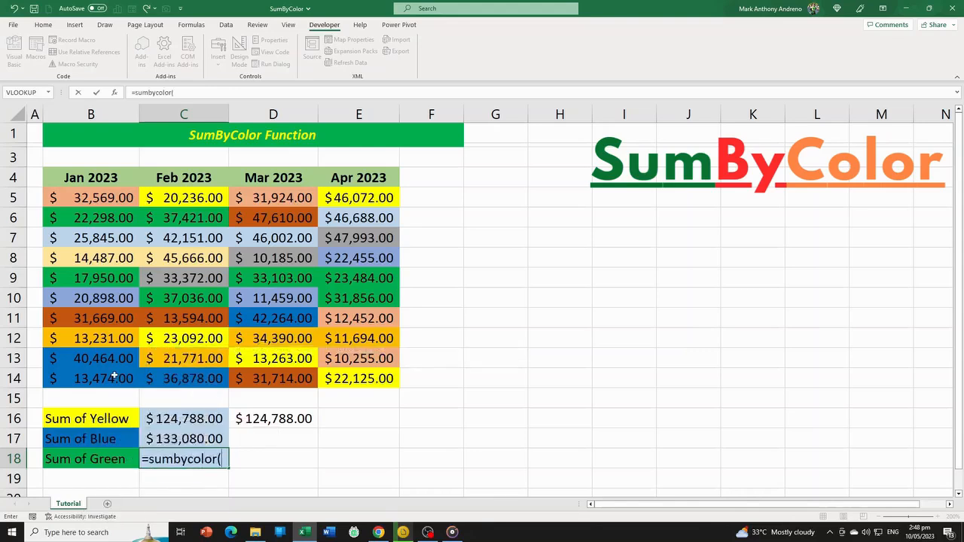
left_click(96, 277)
type(",")
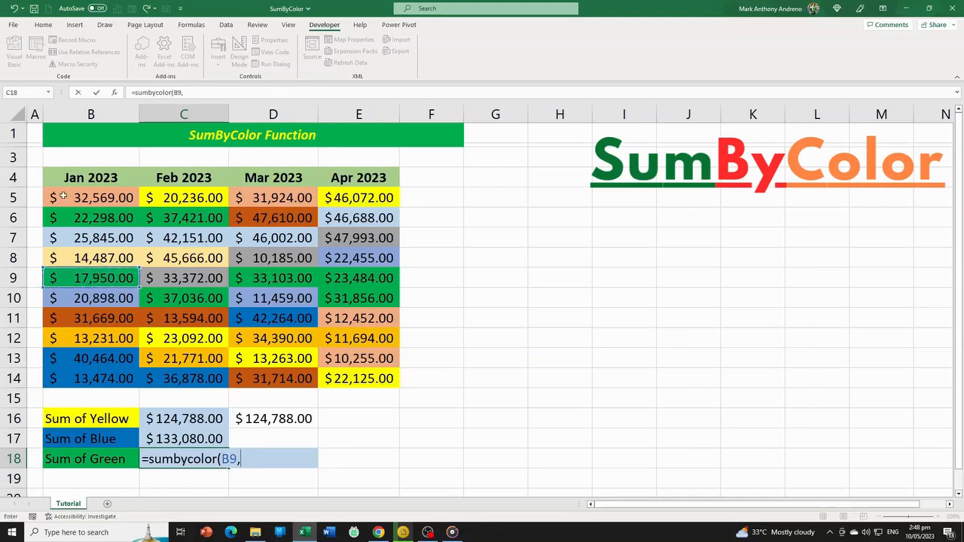
left_click_drag(62, 196, 382, 378)
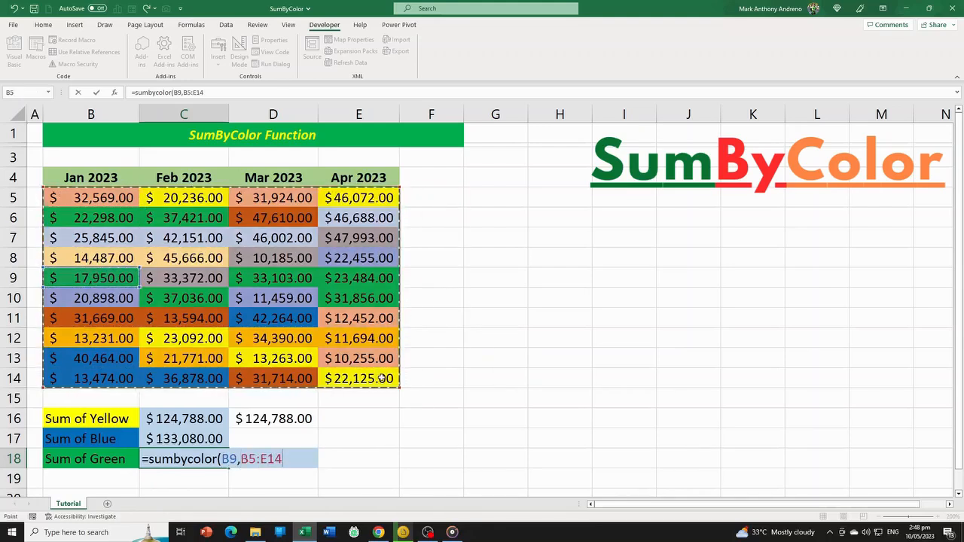
type(")")
key("Return")
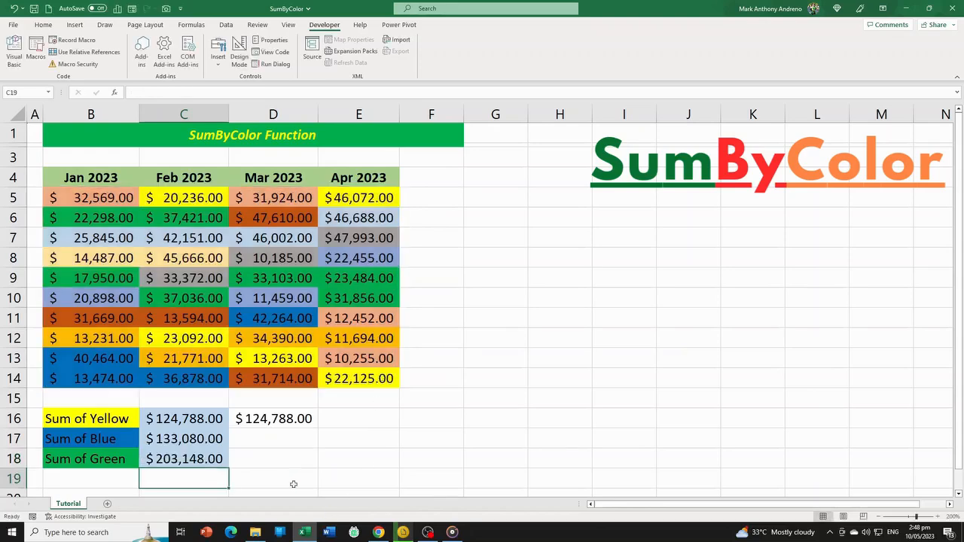
Step: Enter =B13+D11+B14+C14 in D17 and compare this manual sum with the blue total in C17
left_click(270, 441)
type("=")
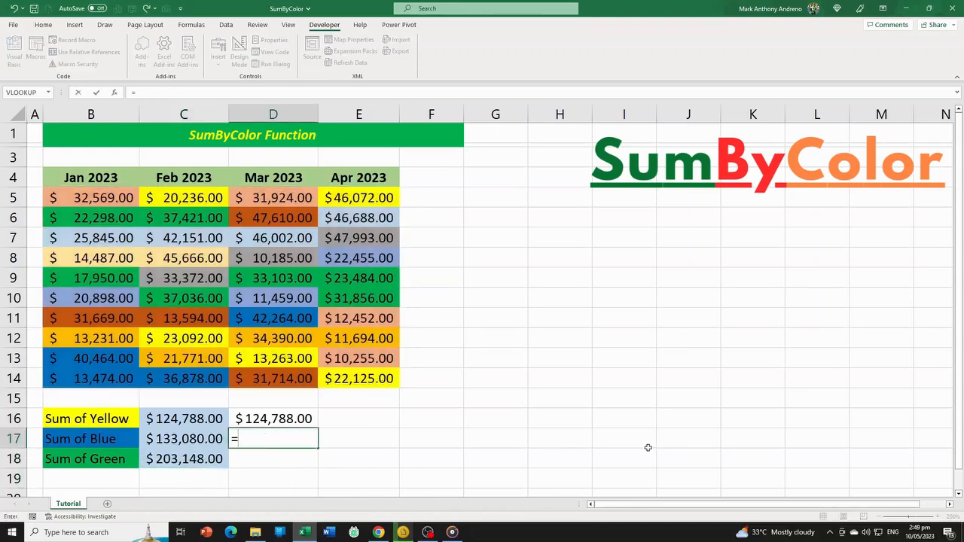
left_click(112, 360)
type("+")
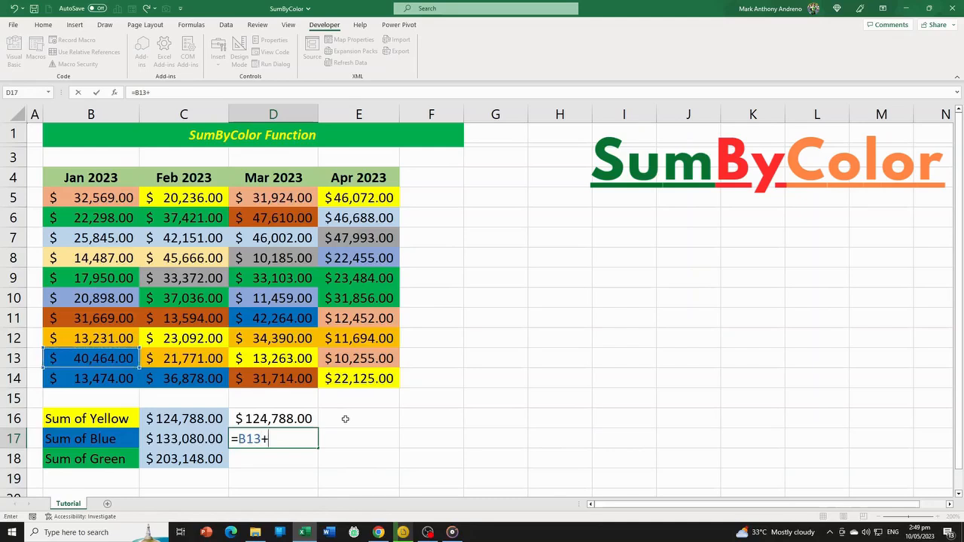
left_click(276, 322)
type("+")
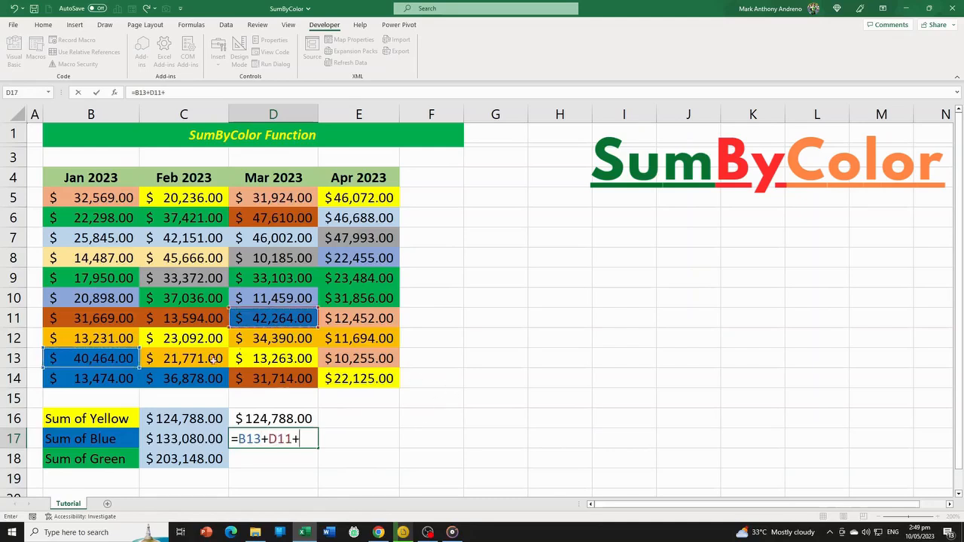
left_click(113, 377)
type("+")
left_click(211, 381)
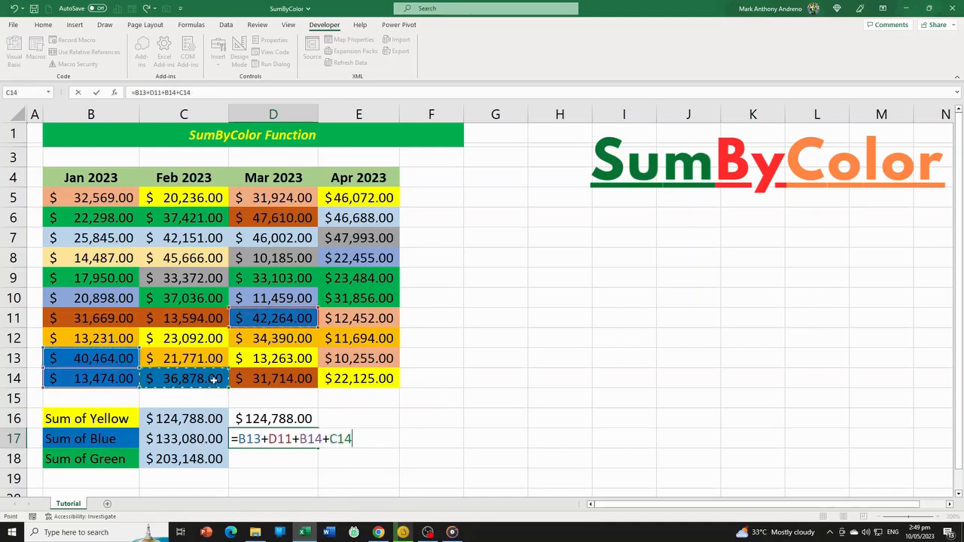
key("Return")
left_click(185, 439)
left_click_drag(157, 430, 194, 438)
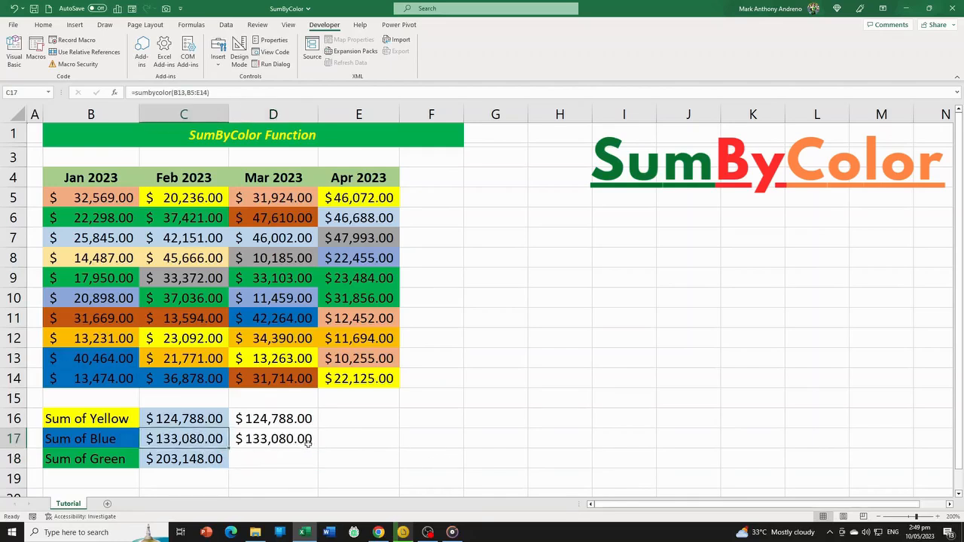
Step: Enter =B6+C6+B9+D9+E9+E10+C10 in D18 and compare this manual sum with the green total in C18
left_click(289, 460)
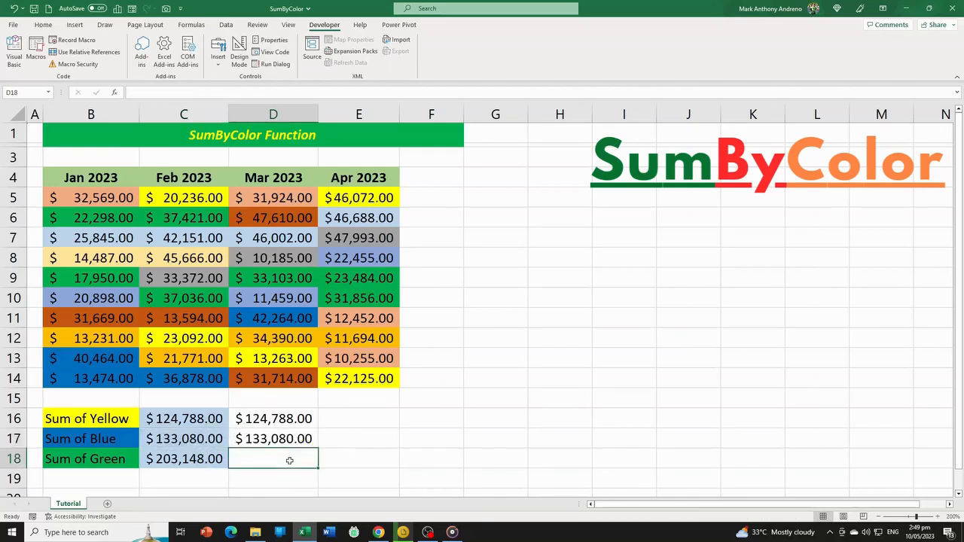
type("=")
left_click(96, 219)
type("+")
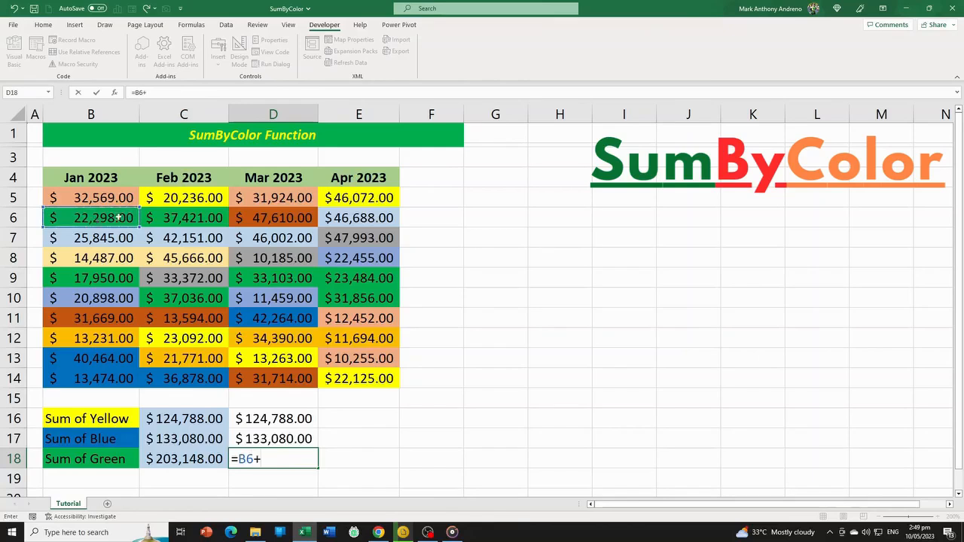
left_click(167, 217)
type("+")
left_click(109, 278)
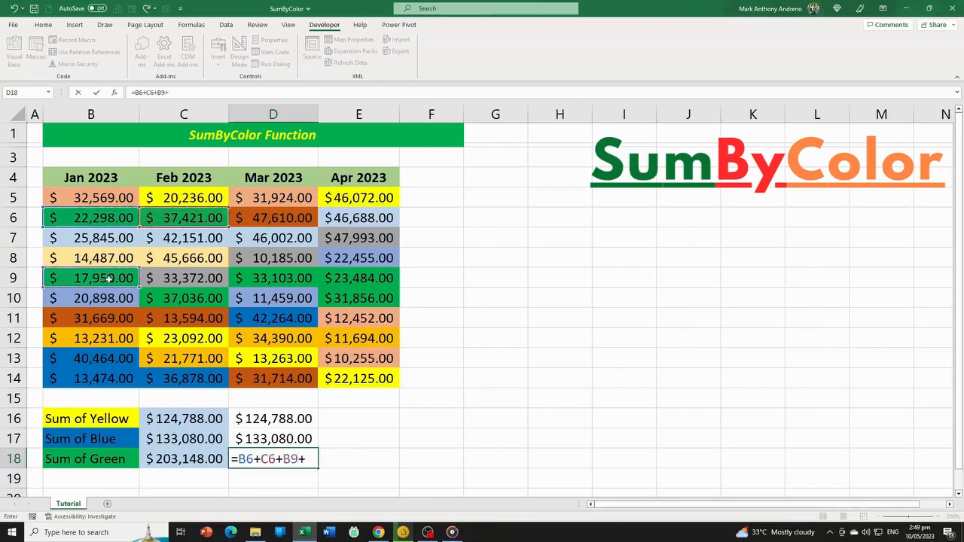
type("+")
left_click(247, 278)
type("+")
left_click(340, 275)
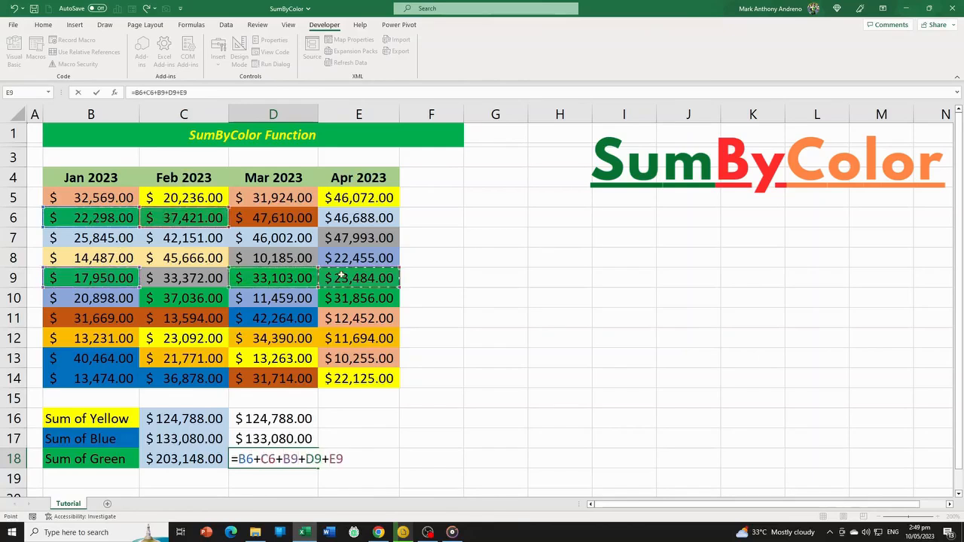
type("+")
left_click(356, 298)
type("+")
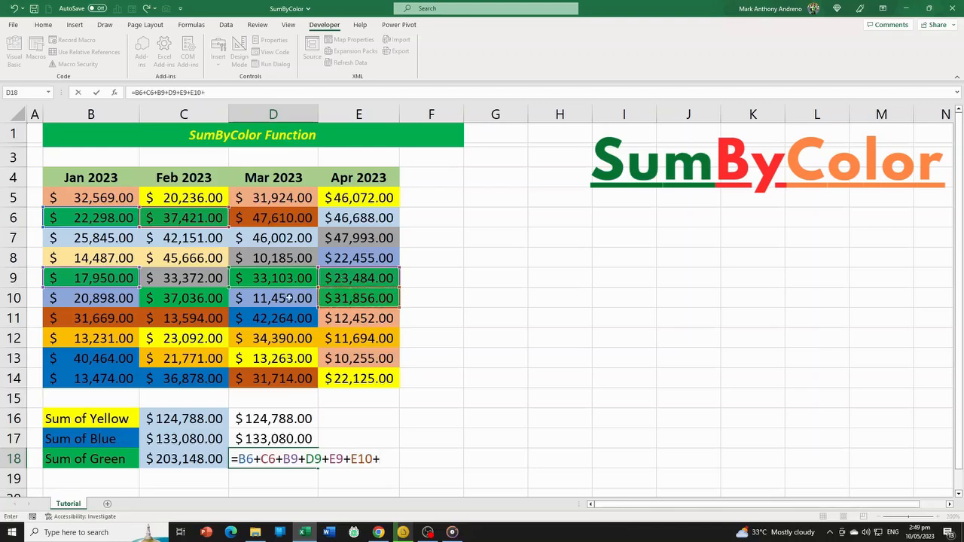
left_click(205, 295)
key("Return")
left_click(286, 458)
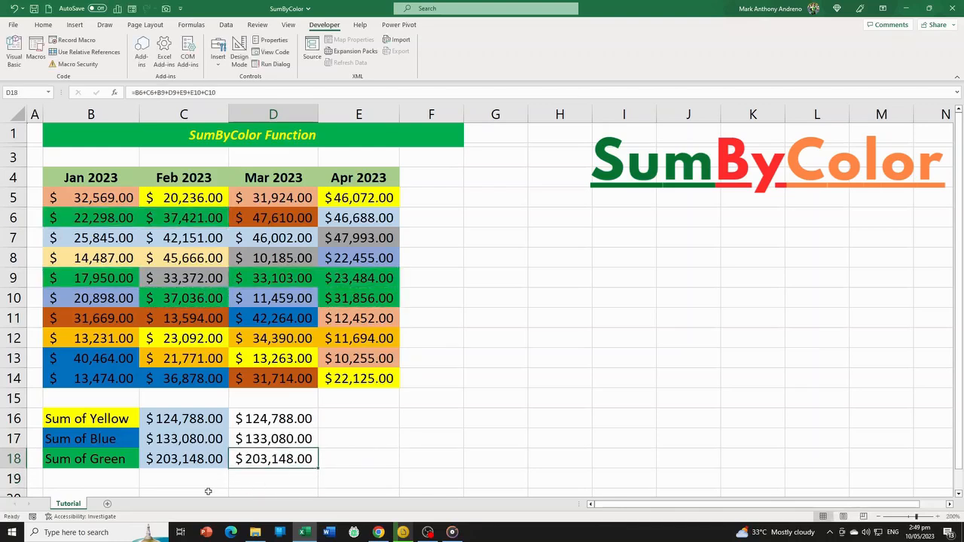
left_click(181, 462, "ctrl")
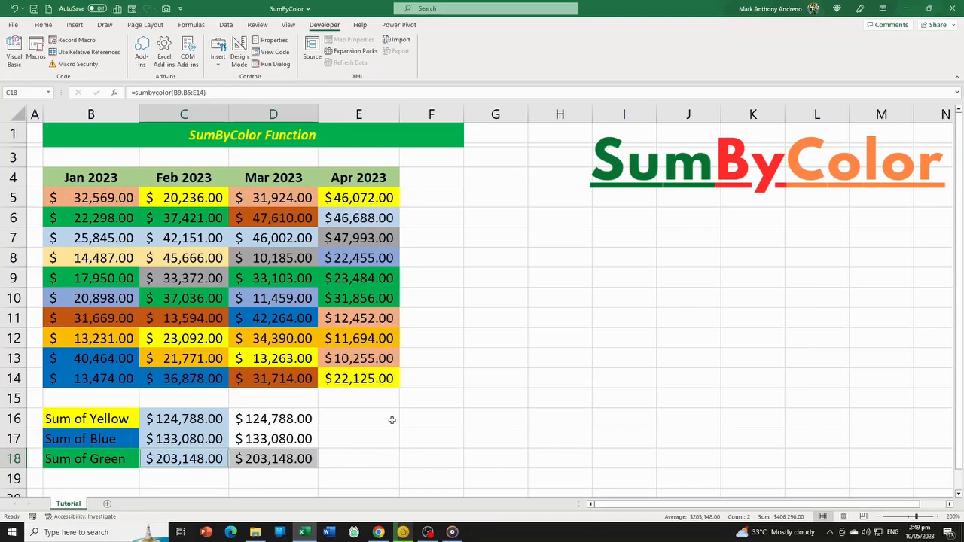
Step: Examine the function totals beside the manual sums in C16:D18, along with the coloured monthly table above them
left_click(354, 419)
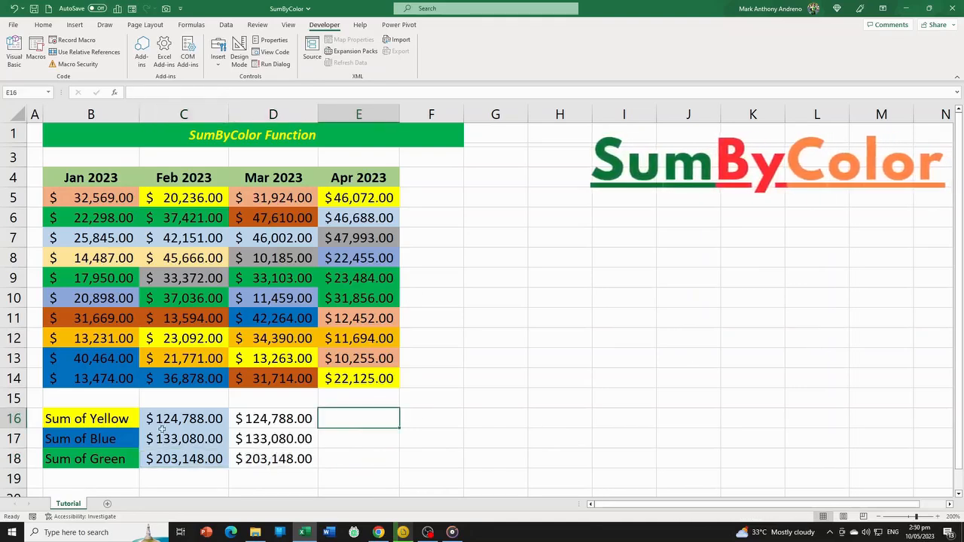
left_click_drag(180, 419, 297, 472)
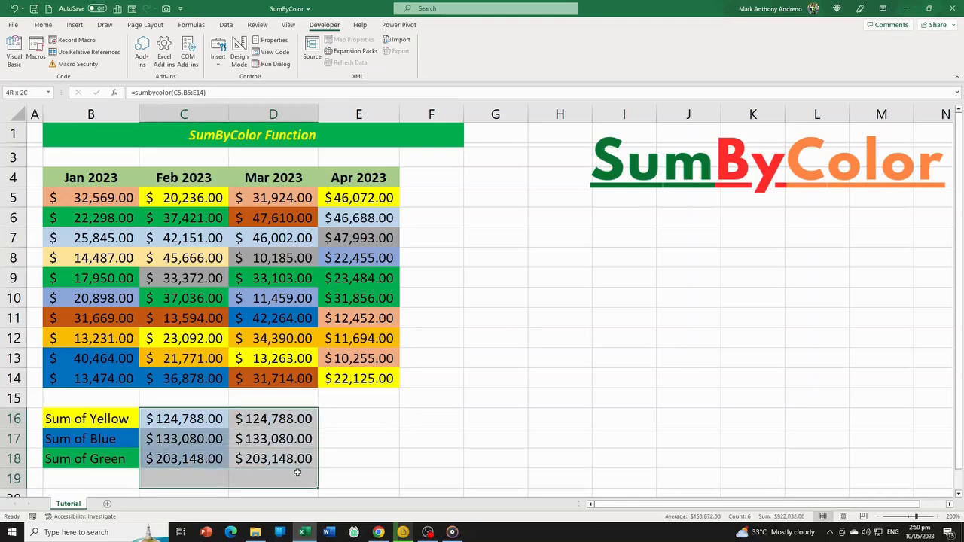
left_click(258, 141)
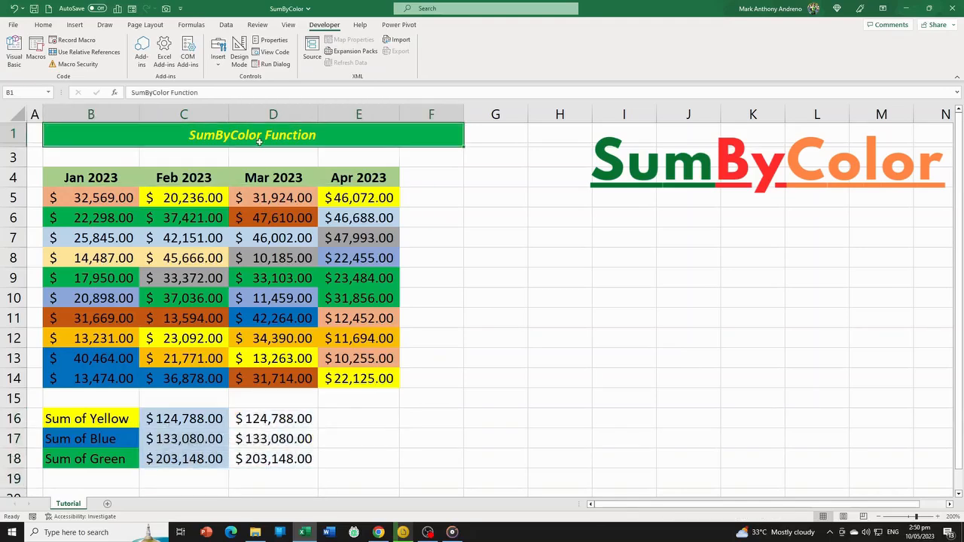
key("Down")
key("Down")
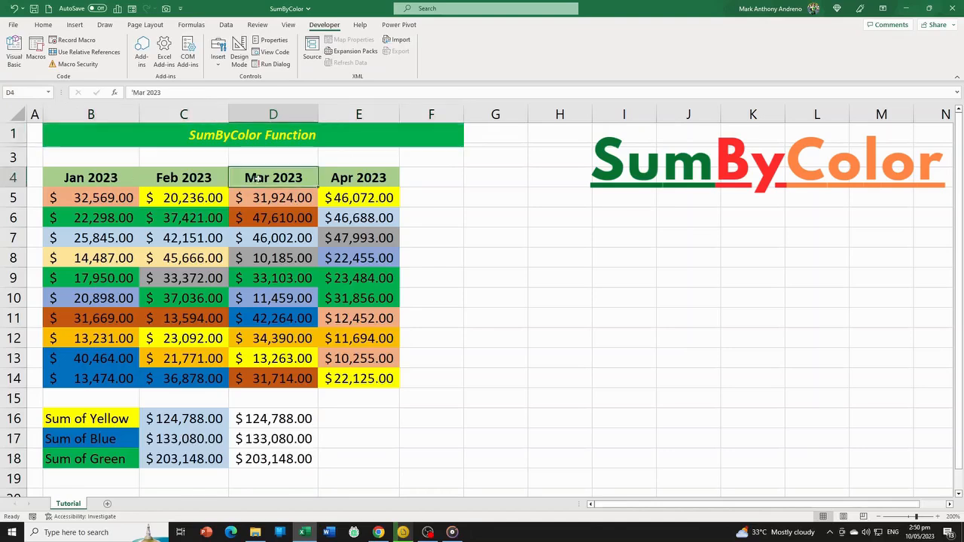
left_click(99, 180)
left_click_drag(98, 179, 376, 465)
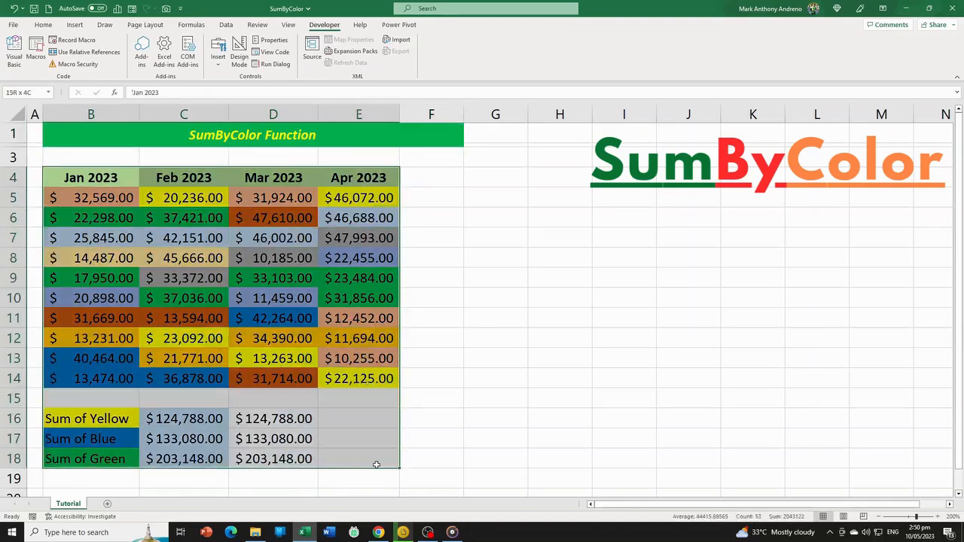
left_click(423, 136)
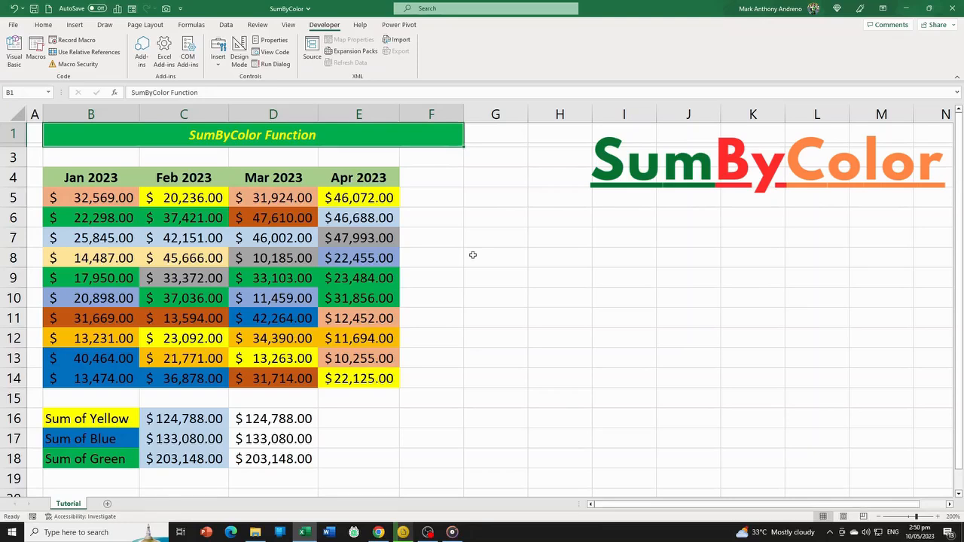
Step: Enter the column headings Formula in C15 and Manual in D15 above the colour totals
left_click(196, 402)
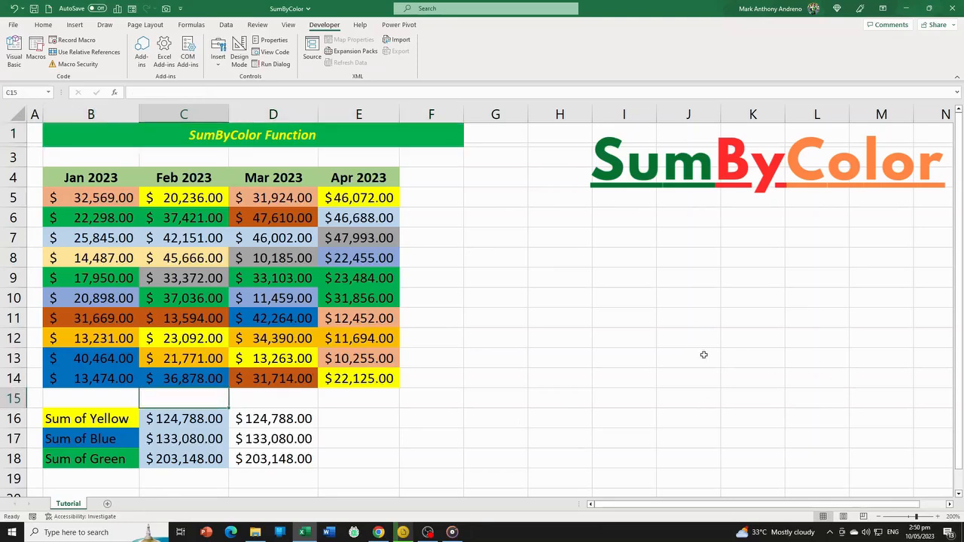
type("Formula")
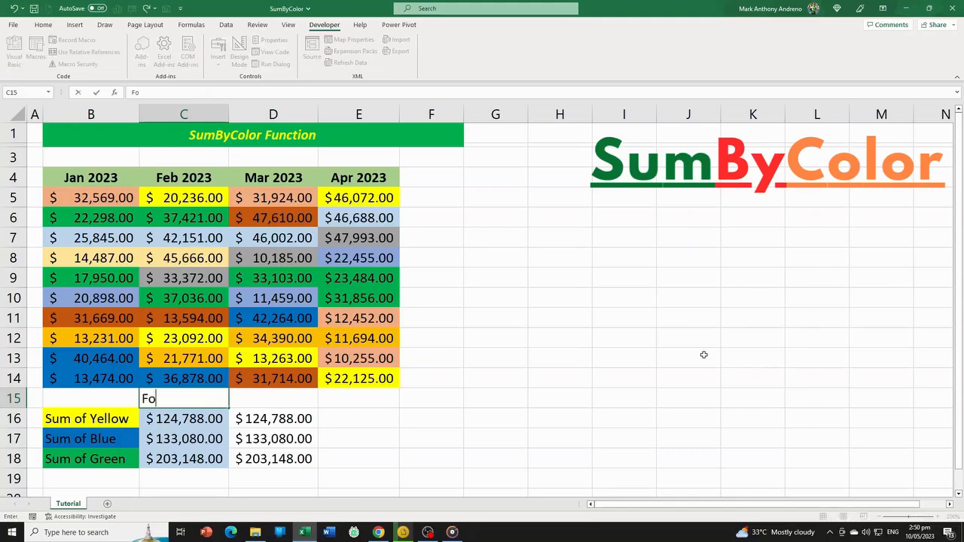
key("Tab")
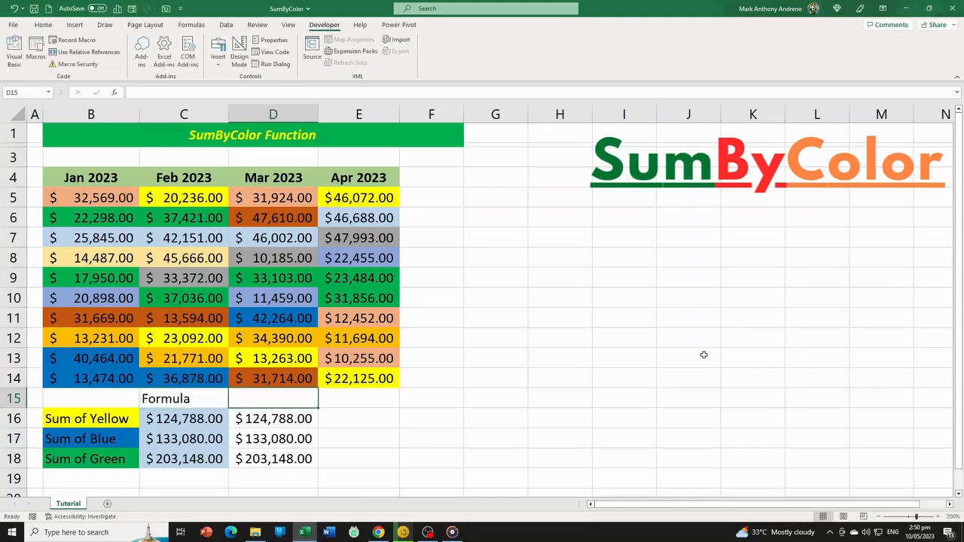
type("Manual")
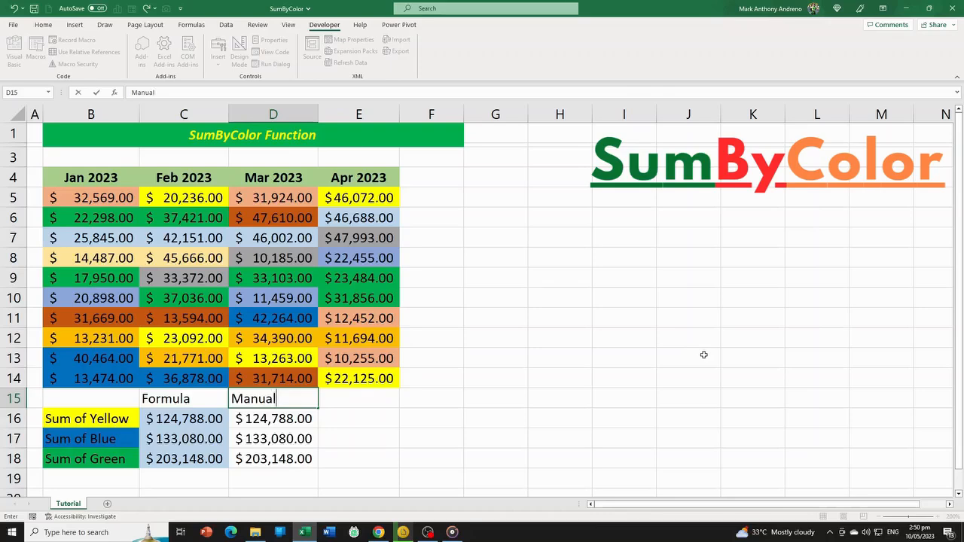
Step: Format the headings in C15:D15 as bold and italic, centred horizontally and vertically
key("shift+Left")
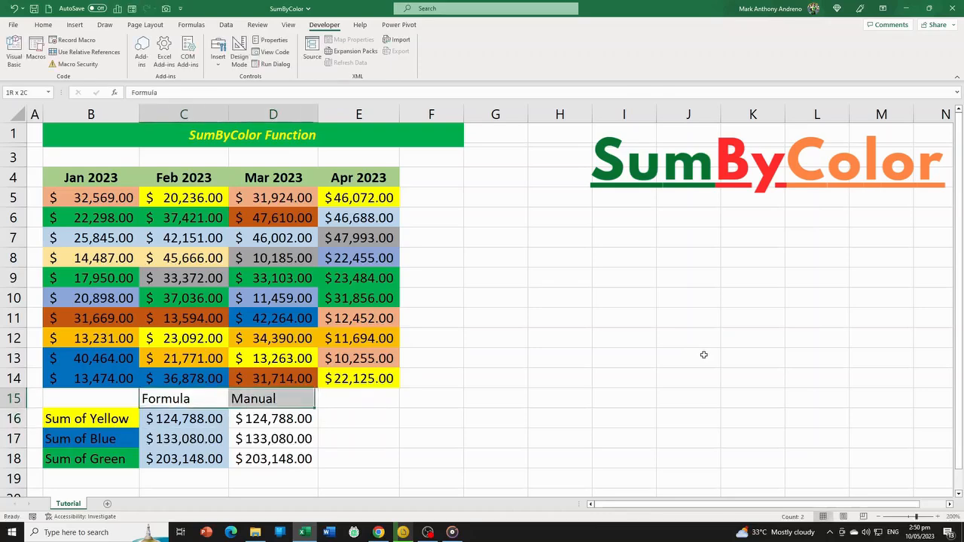
key("ctrl+b")
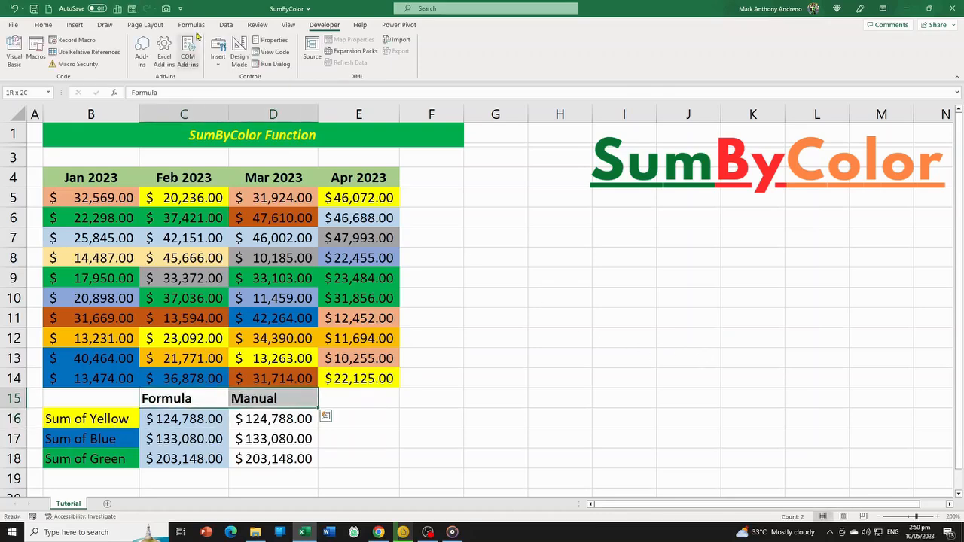
left_click(42, 25)
left_click(222, 60)
left_click(221, 44)
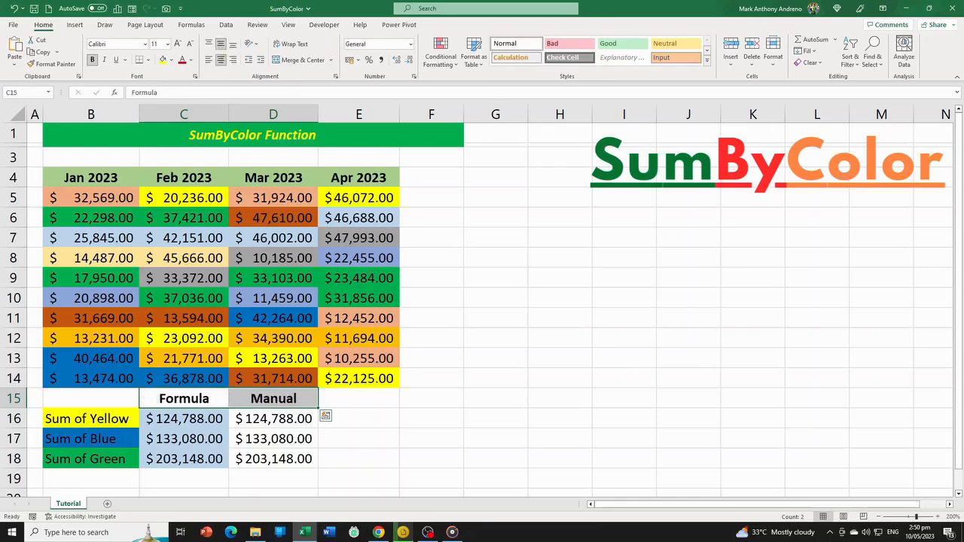
key("ctrl+i")
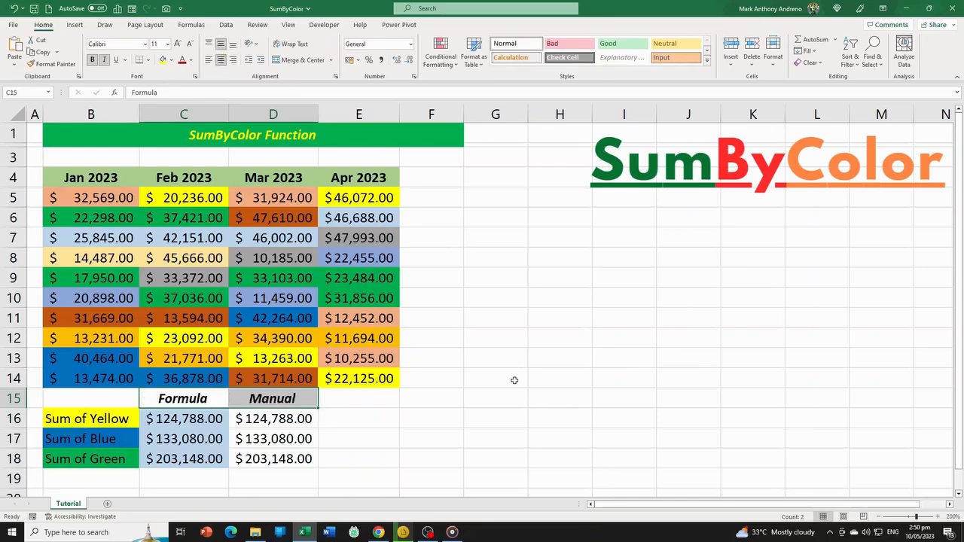